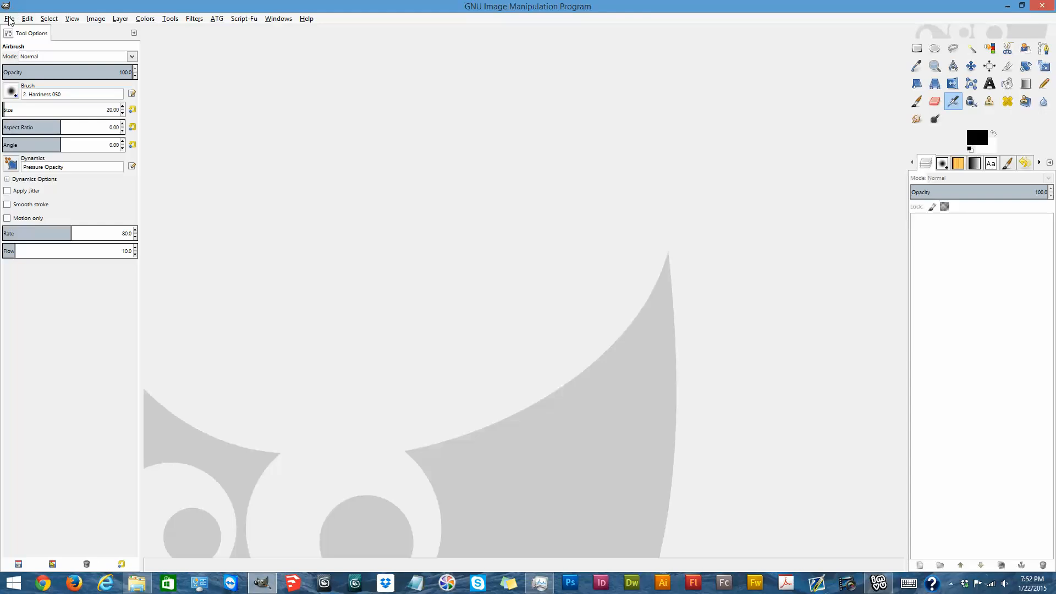
Step: Create a new 640 × 400 px RGB image at 72 ppi, filled with transparency
click(9, 20)
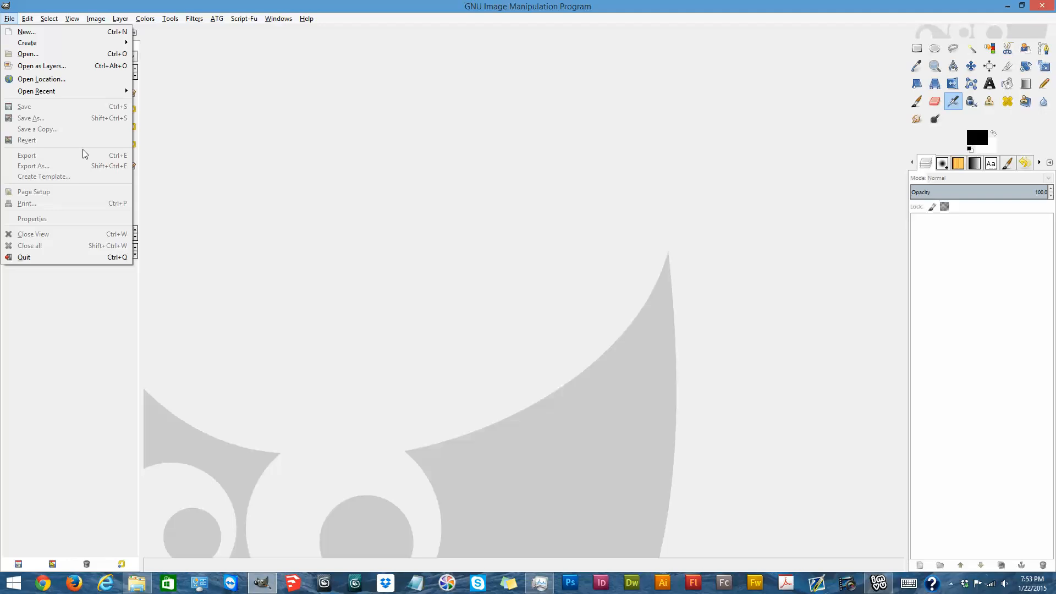
click(17, 31)
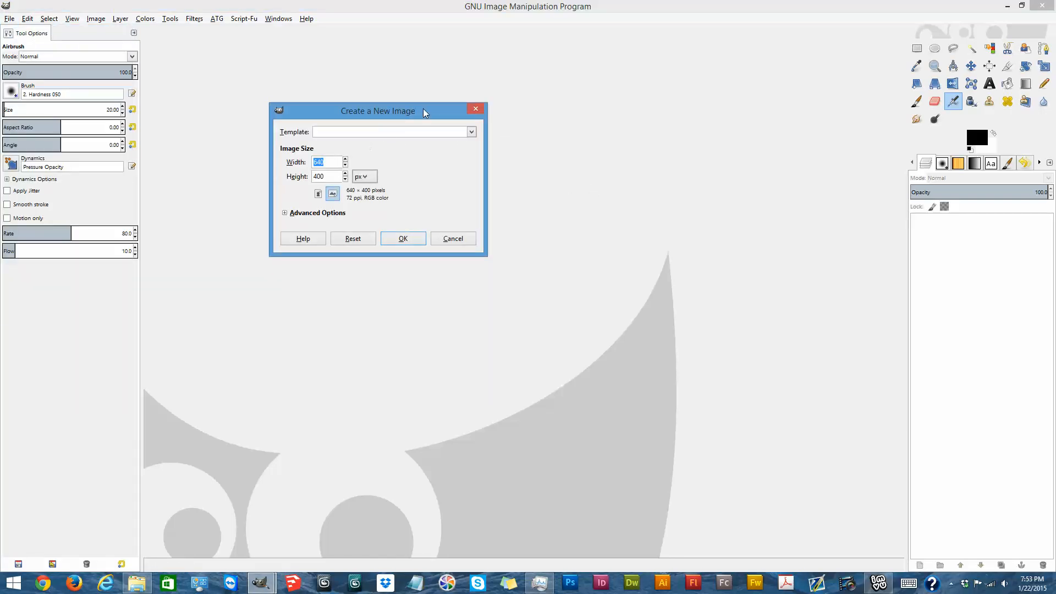
drag(305, 119, 315, 203)
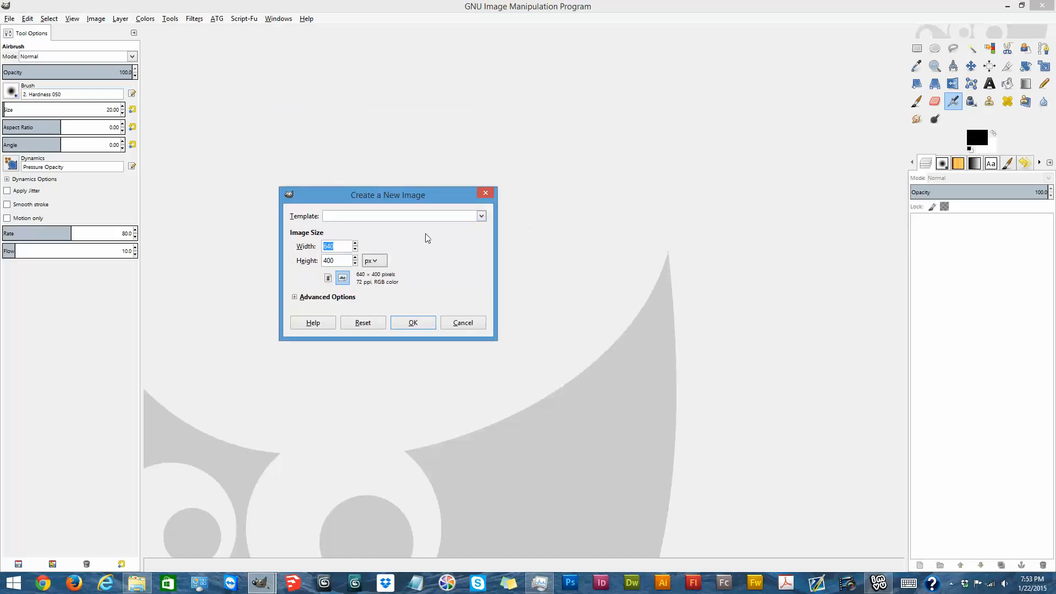
click(482, 216)
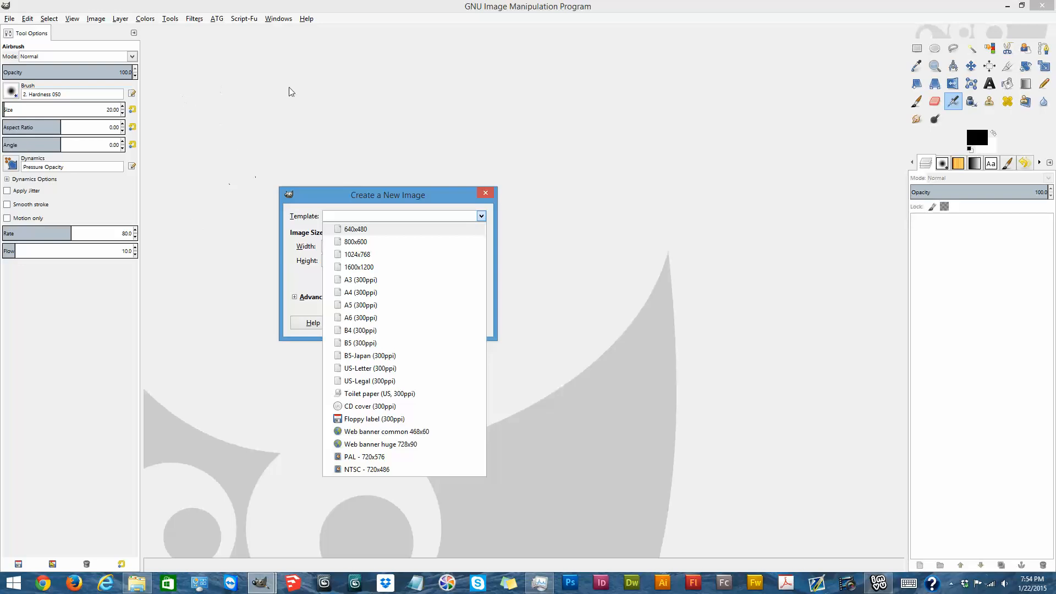
click(425, 188)
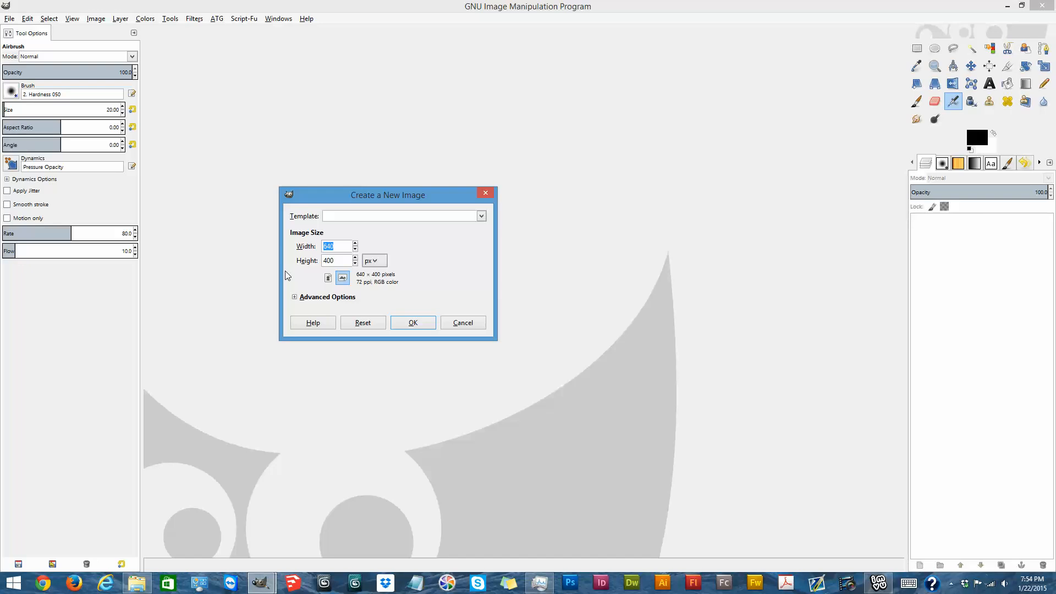
click(381, 261)
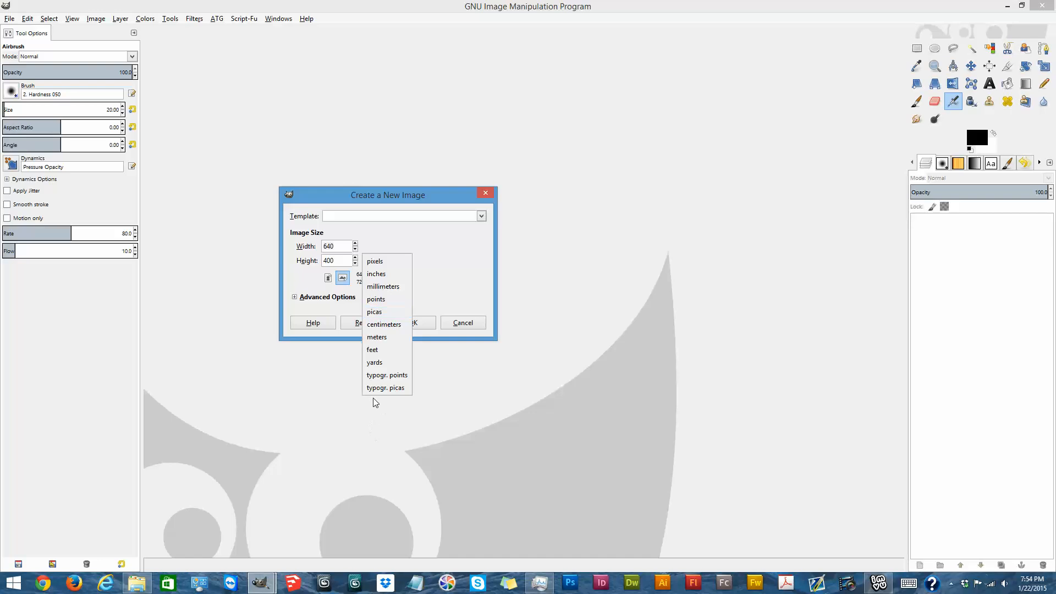
click(458, 250)
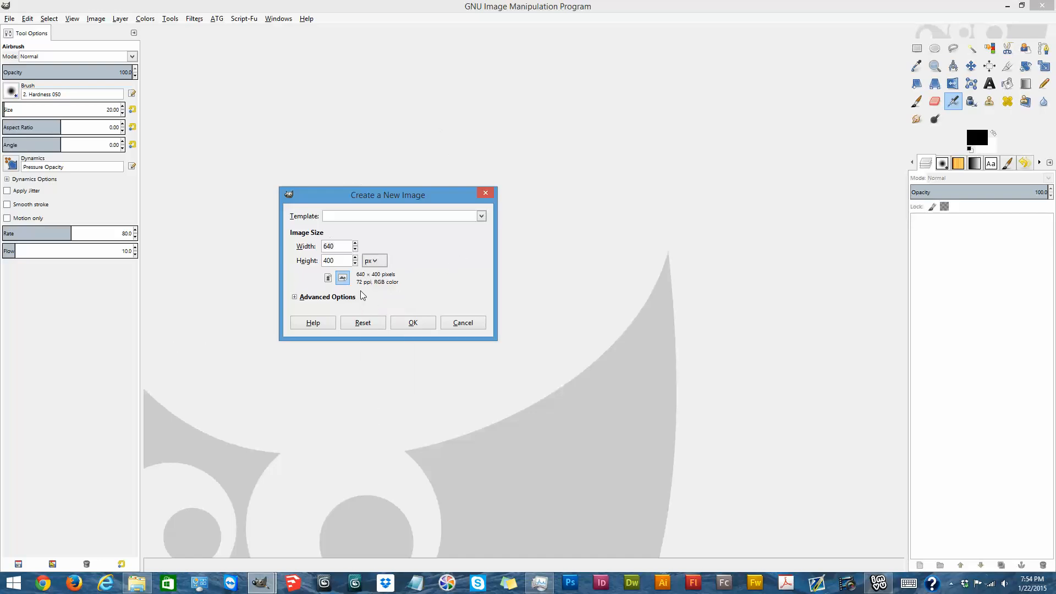
click(320, 298)
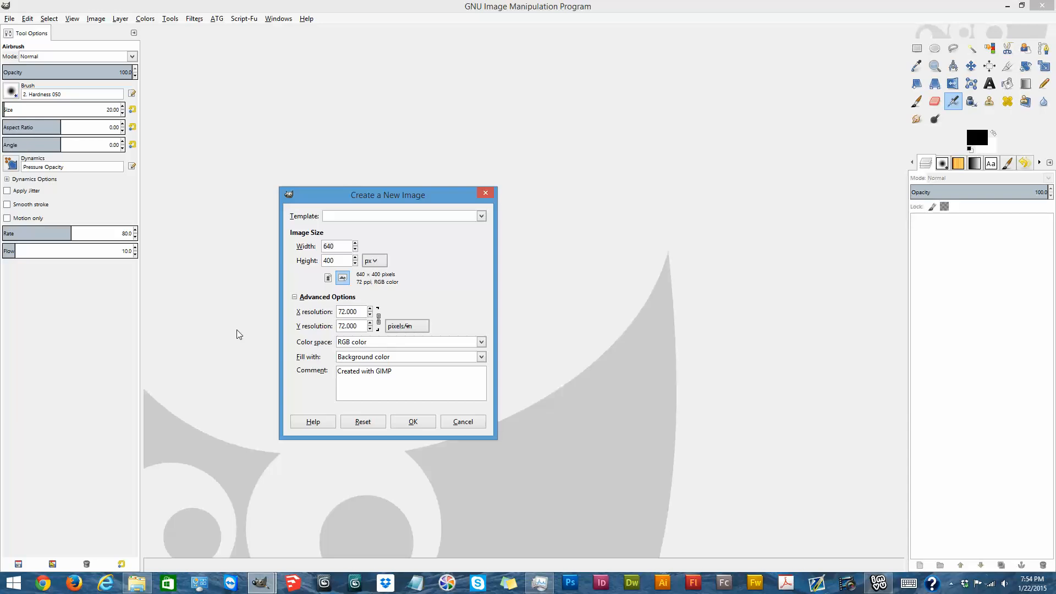
click(482, 342)
click(241, 364)
click(482, 358)
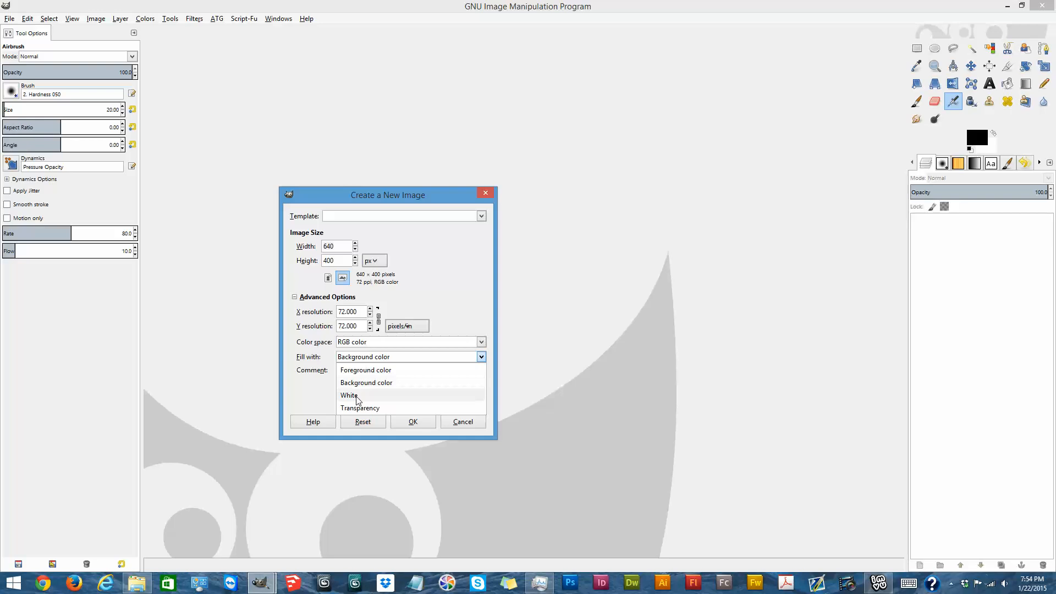
click(367, 408)
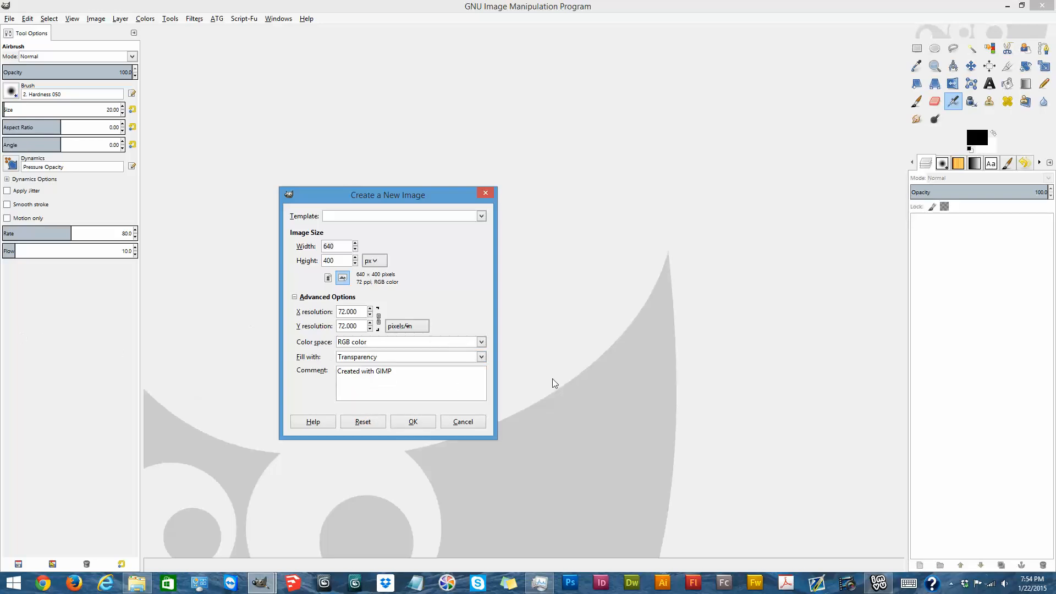
click(413, 422)
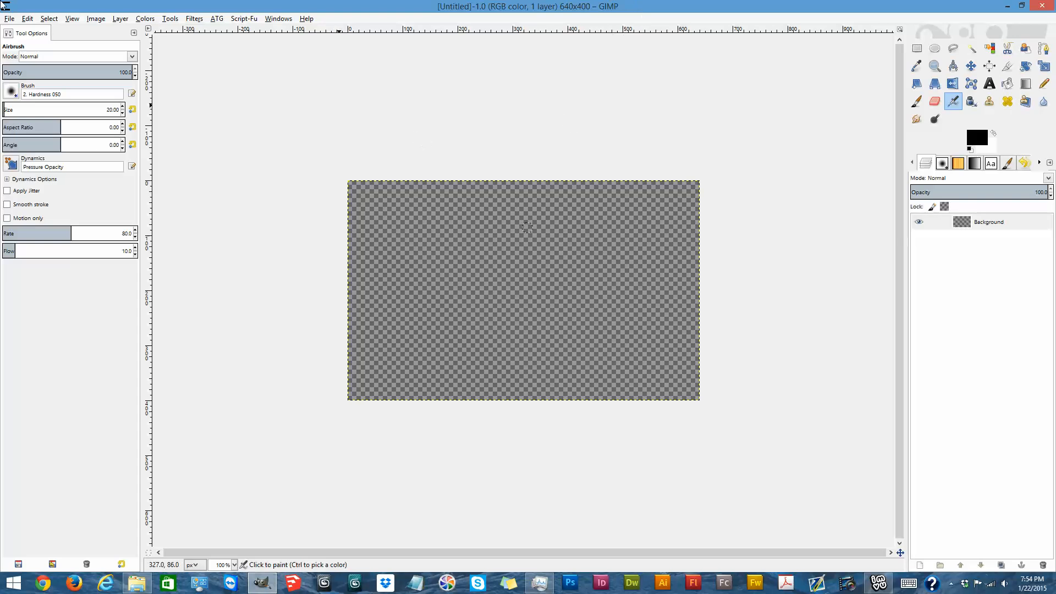
Step: Bring up the dialog for opening an image and preview Pink Velvet Pillows.gif among the recently used files
click(9, 18)
mouse_move(45, 43)
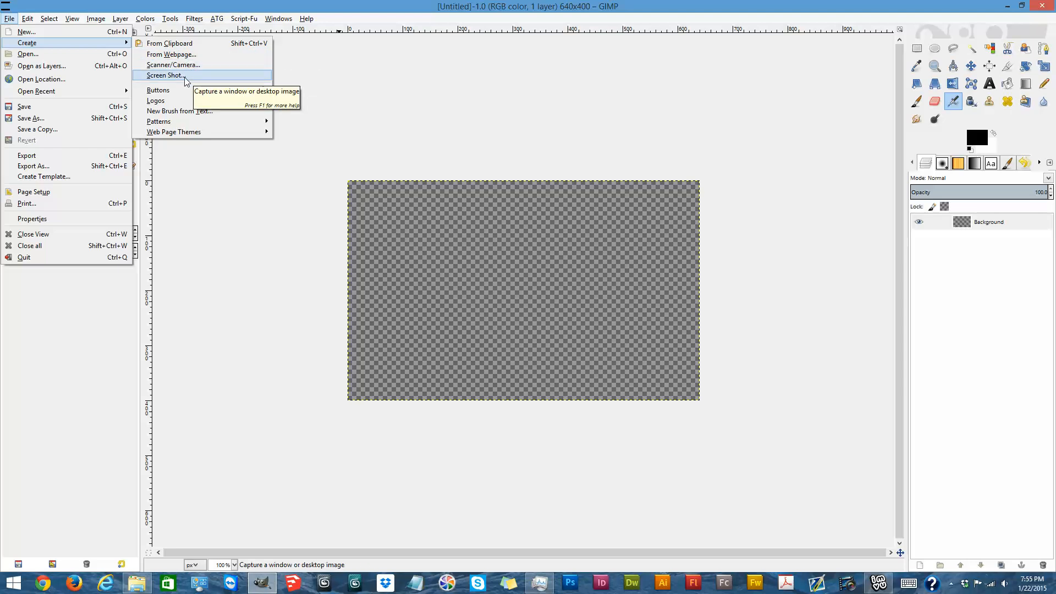
mouse_move(174, 91)
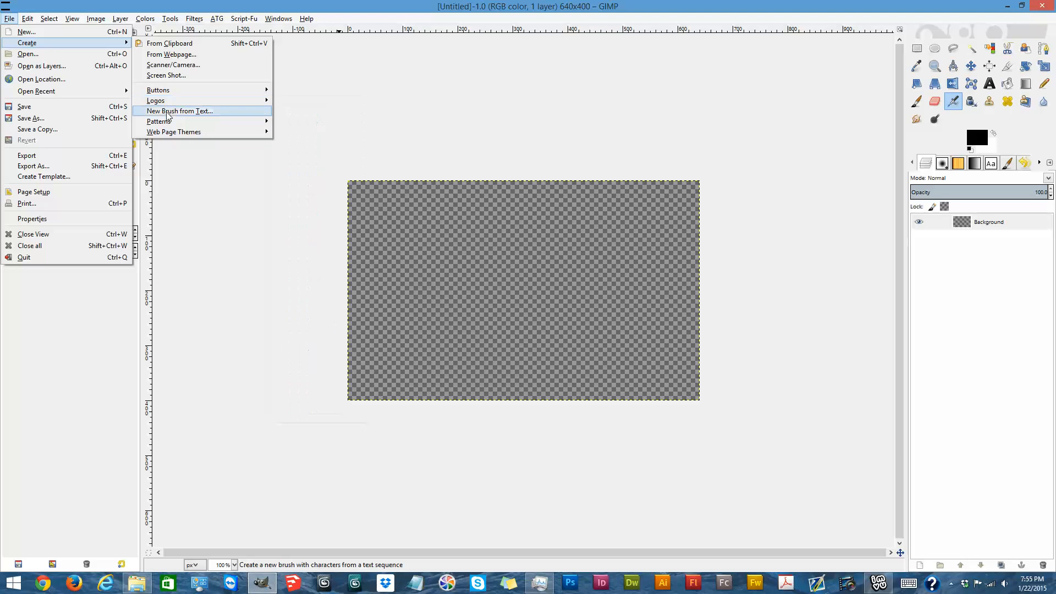
mouse_move(164, 126)
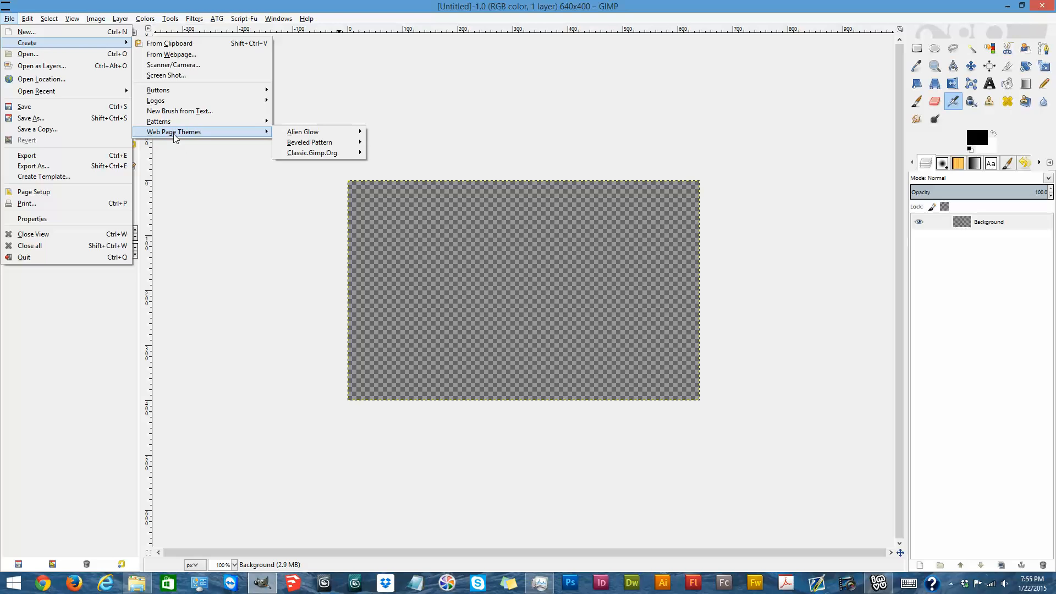
click(25, 55)
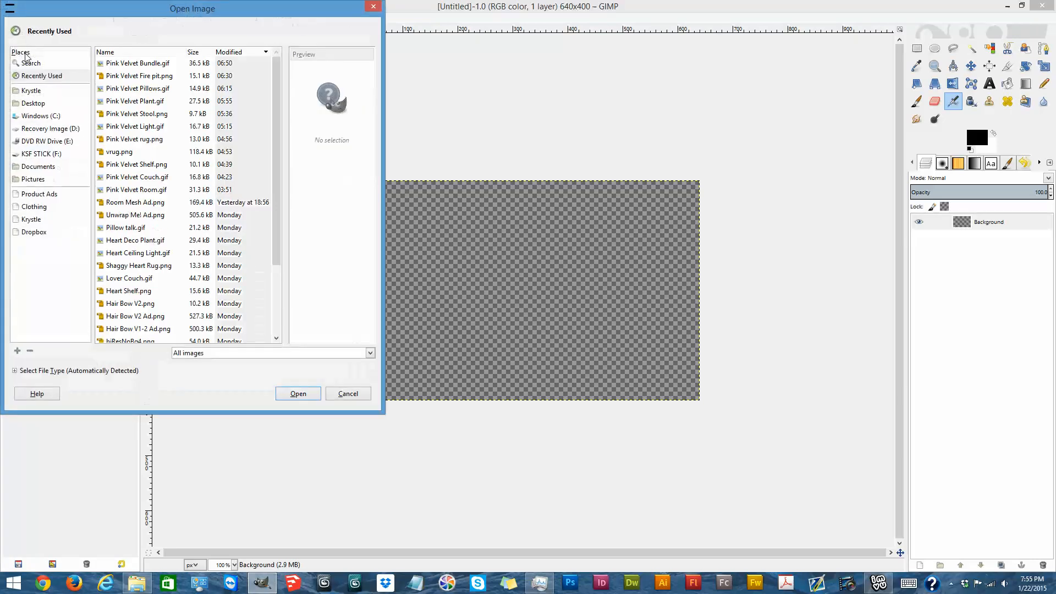
drag(276, 68, 277, 251)
drag(277, 292, 279, 37)
click(118, 89)
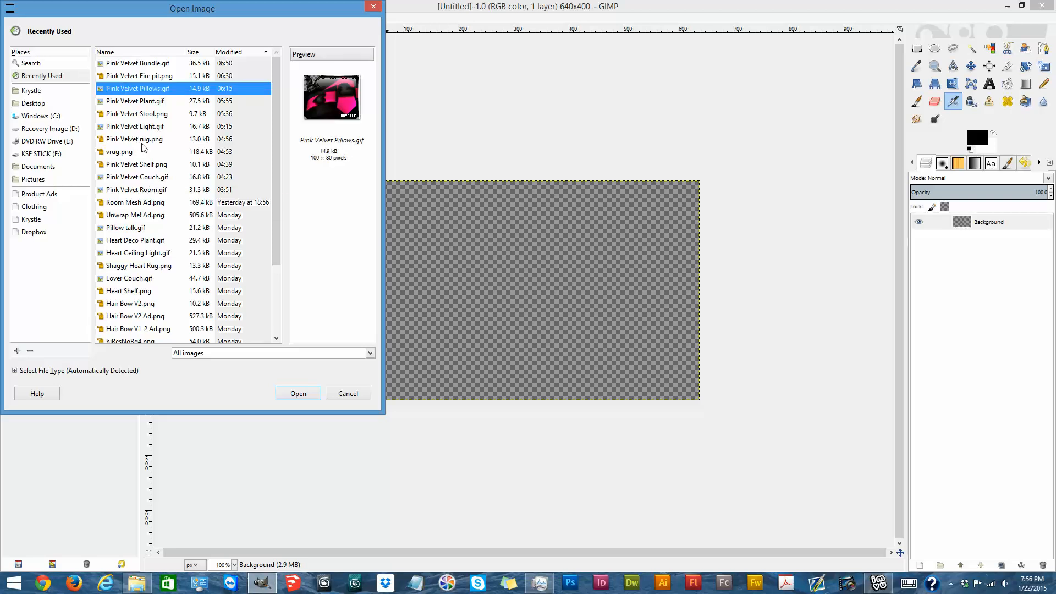
Step: Browse the bookmarked folders and the Frozen Room Set folder inside Rooms, 002 Future Files for Sale
click(32, 220)
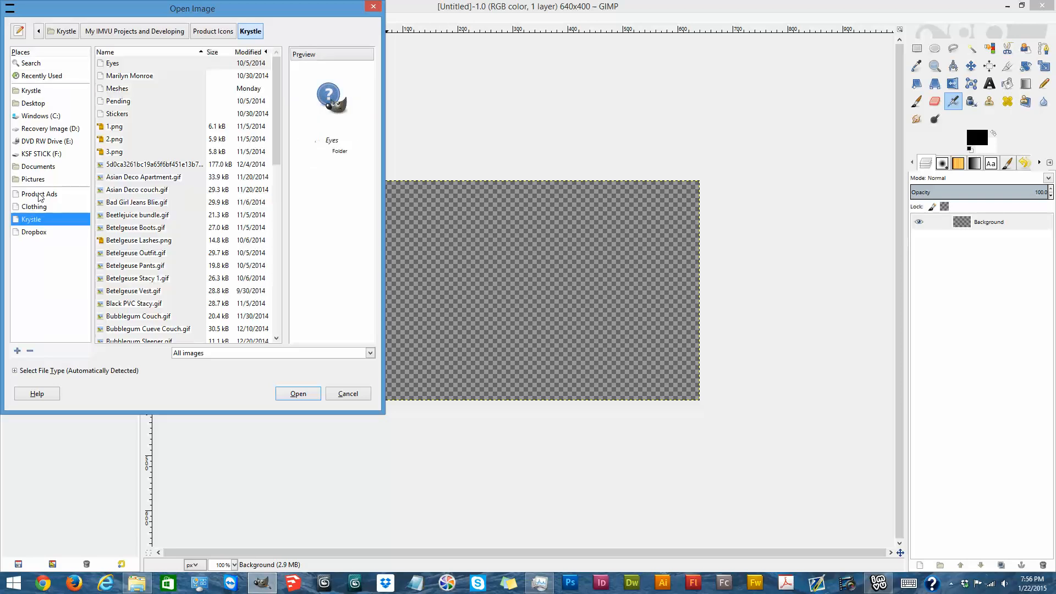
click(40, 197)
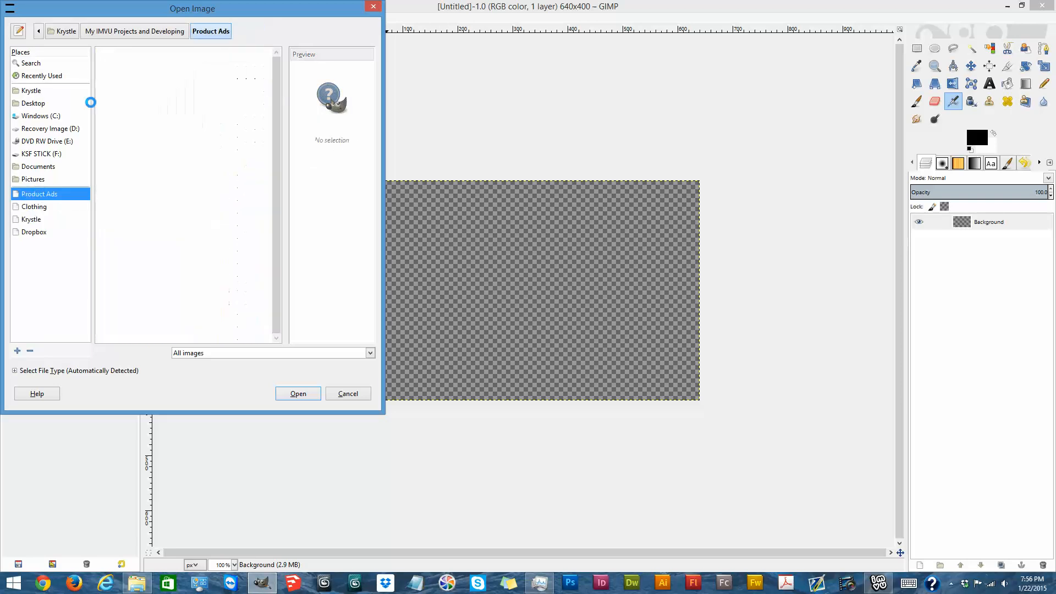
click(119, 32)
double_click(127, 248)
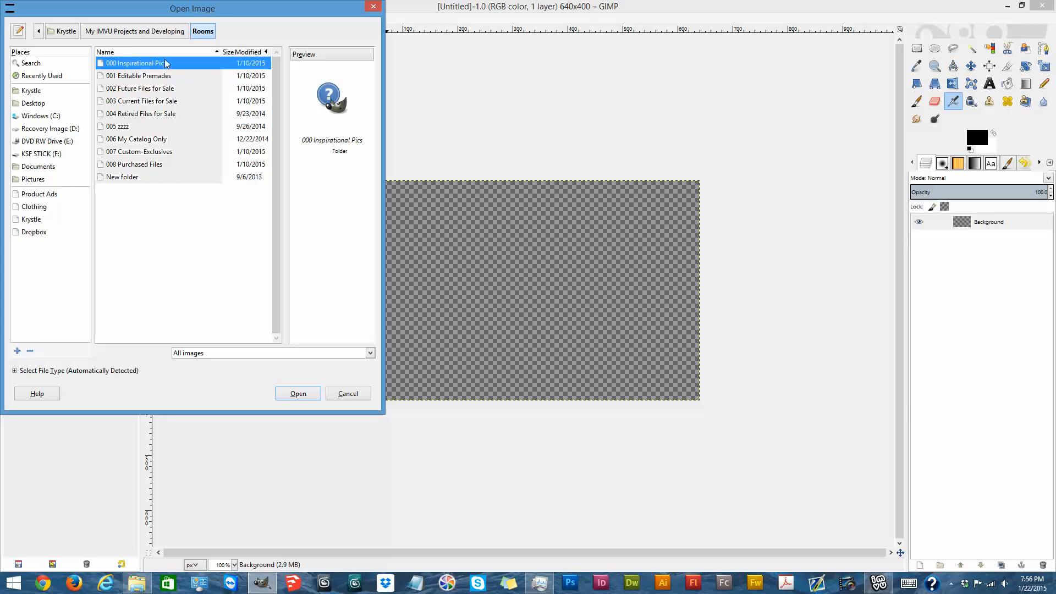
double_click(145, 88)
double_click(137, 114)
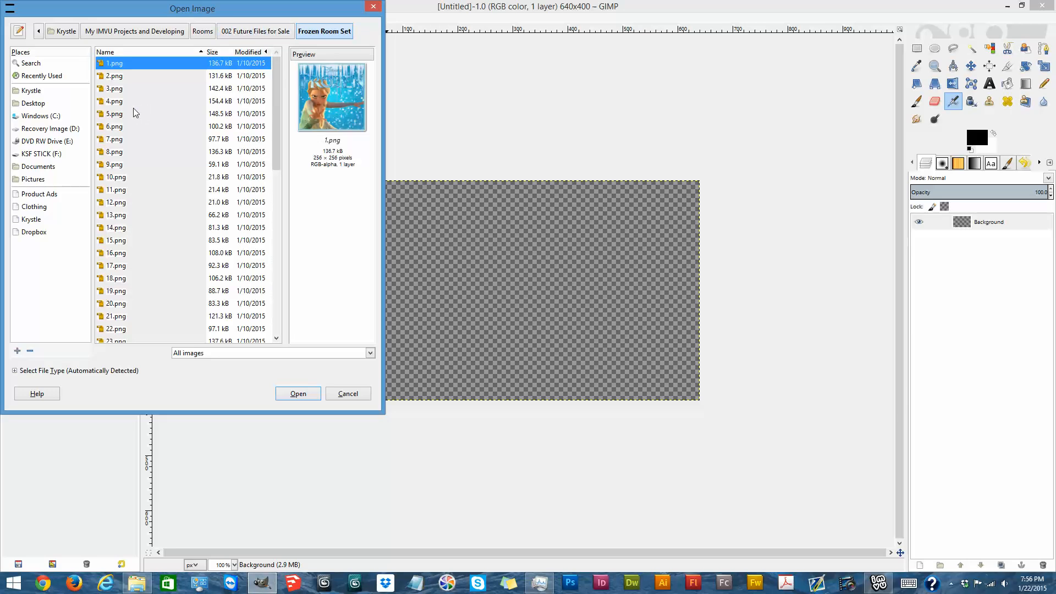
Step: Open the Anna-and-Elsa-frozen PNG image from Rooms, 001 Editable Premades, Frozen Clip Art
click(236, 30)
click(213, 33)
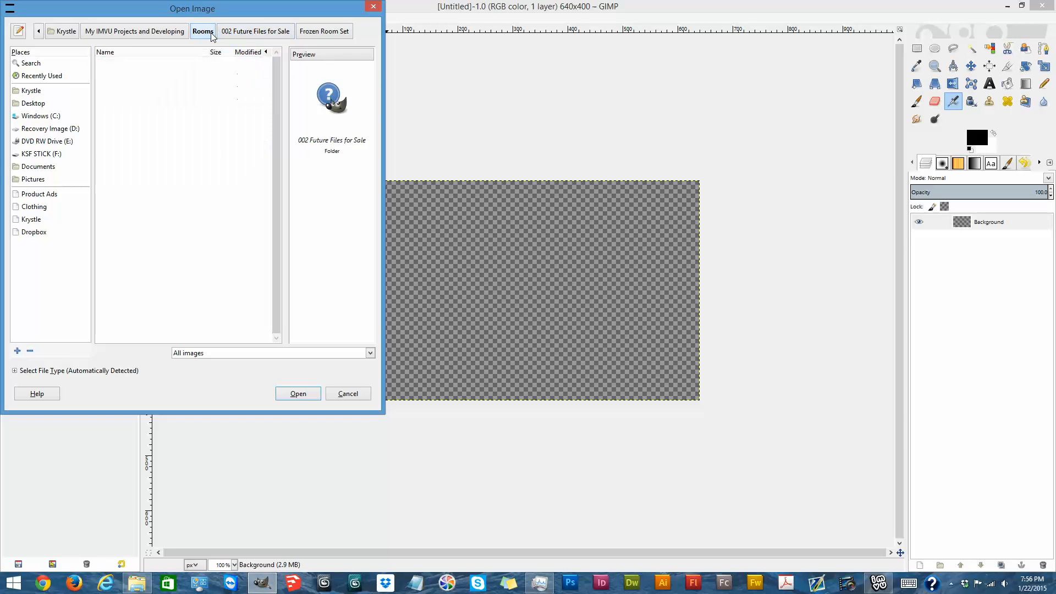
click(143, 77)
double_click(141, 76)
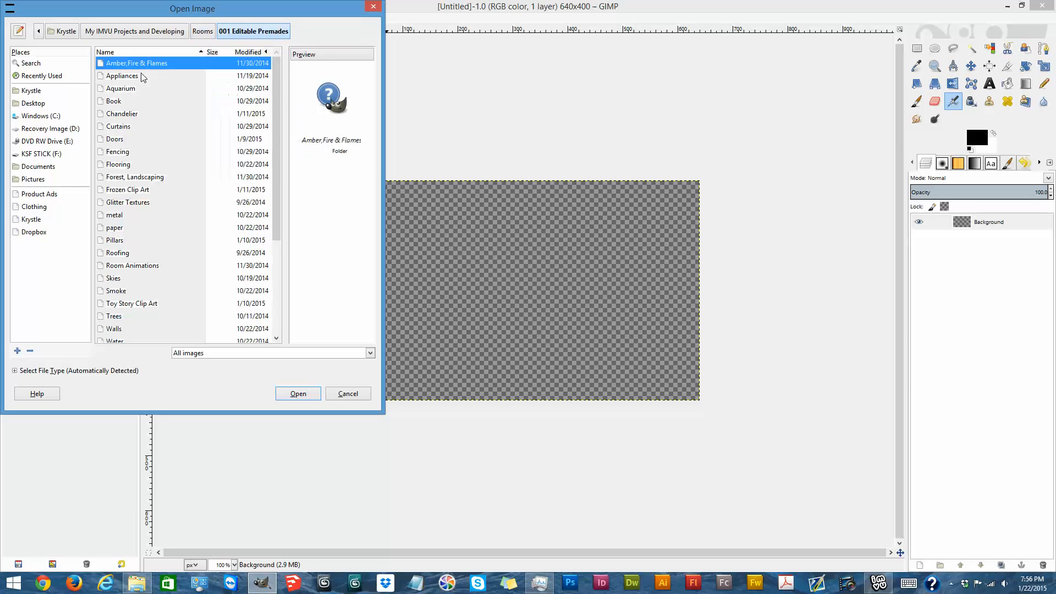
click(145, 194)
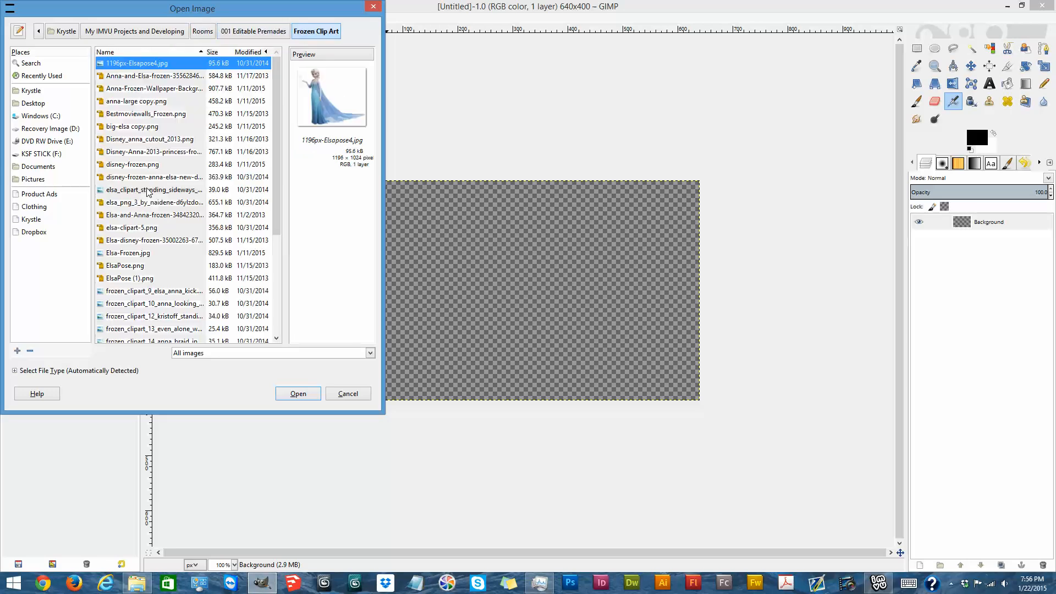
click(159, 77)
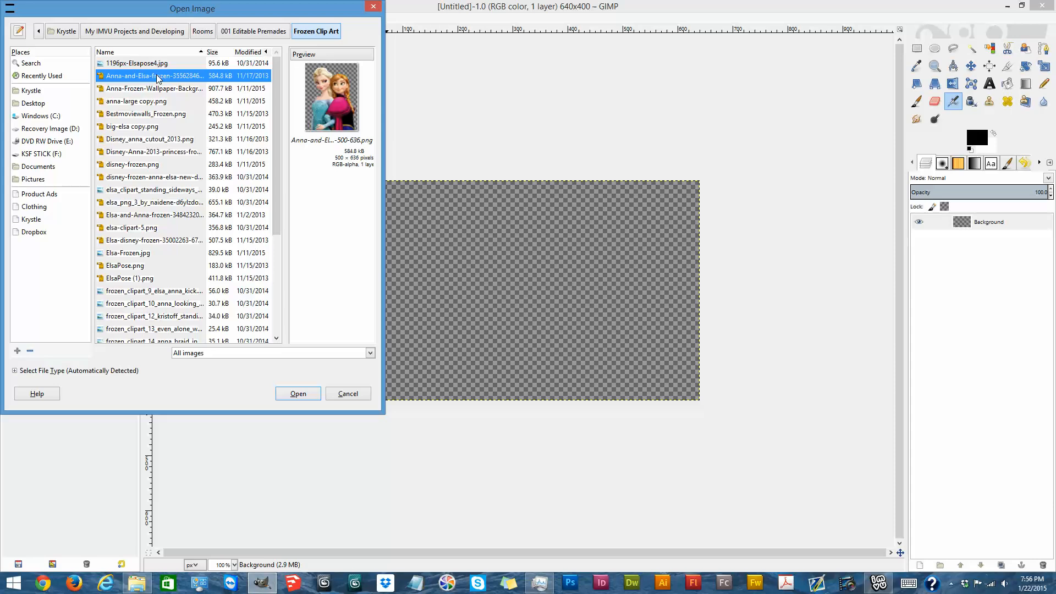
click(294, 394)
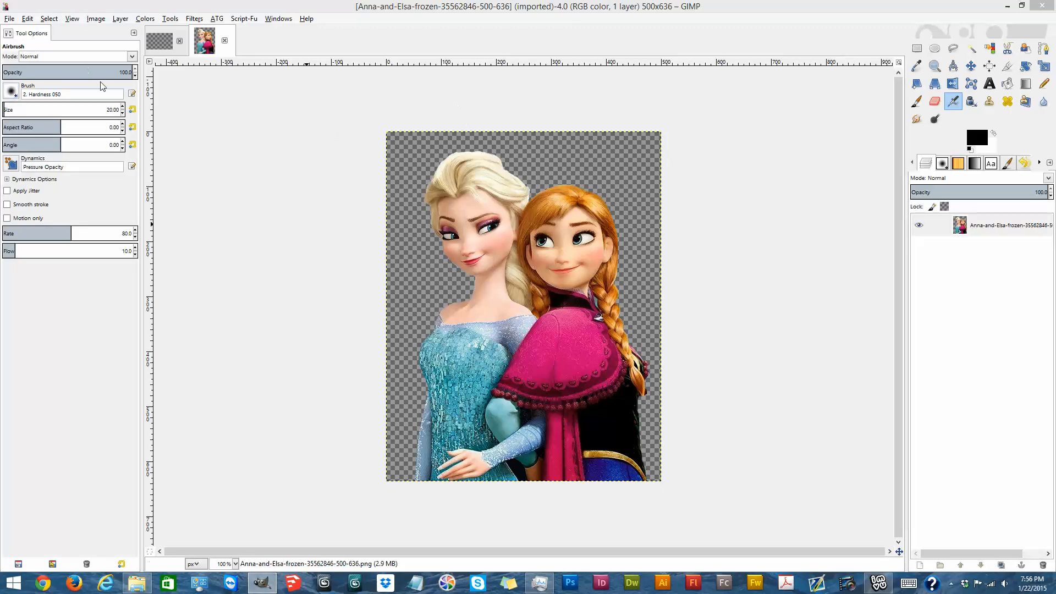
Step: Add Frozen-title-treatment.png to the image as a new layer and move it down over the two figures' torsos
click(9, 19)
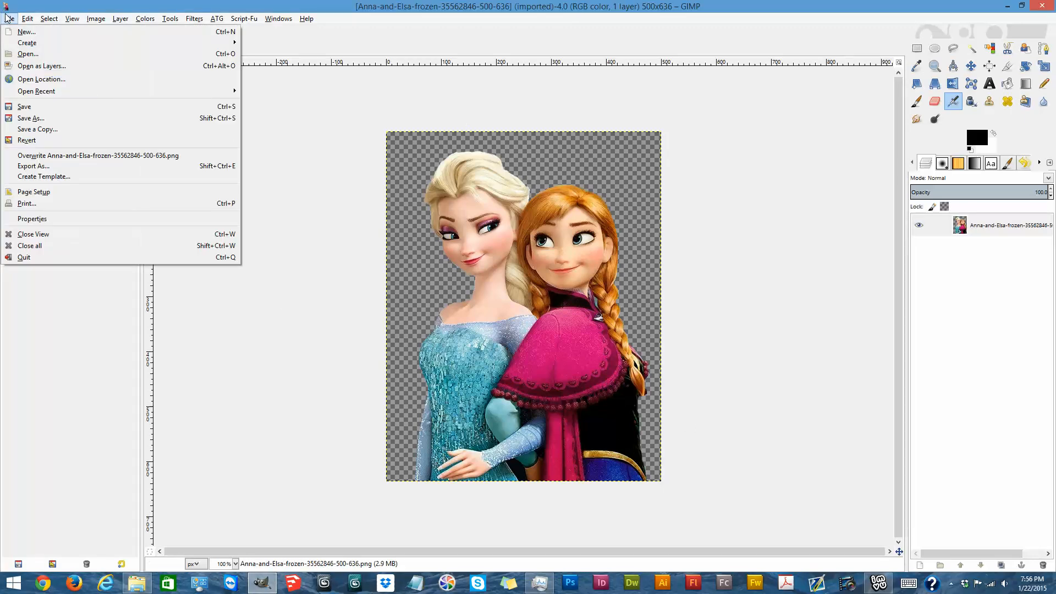
mouse_move(14, 42)
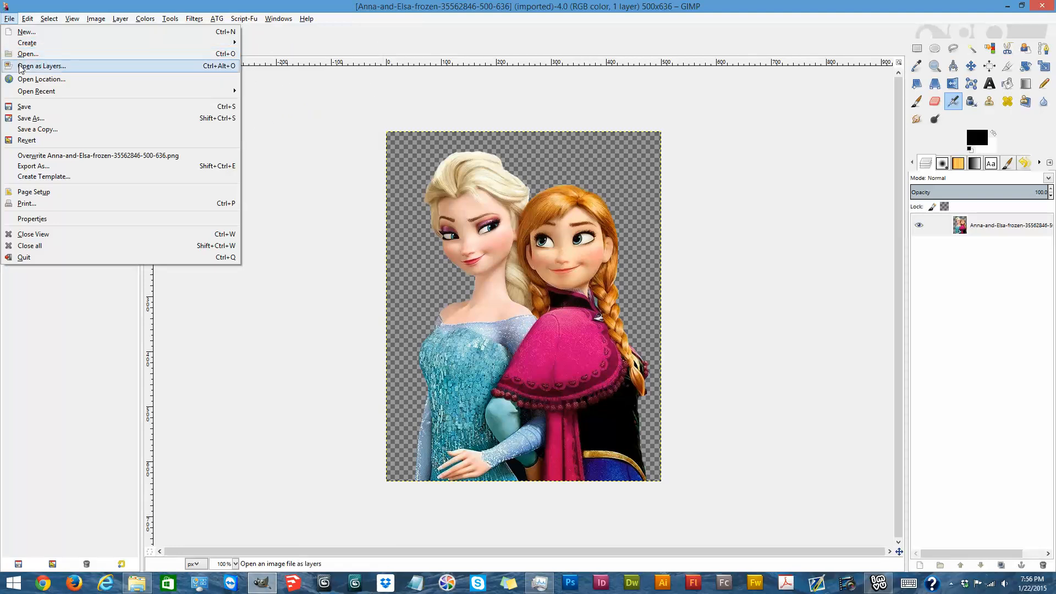
click(22, 67)
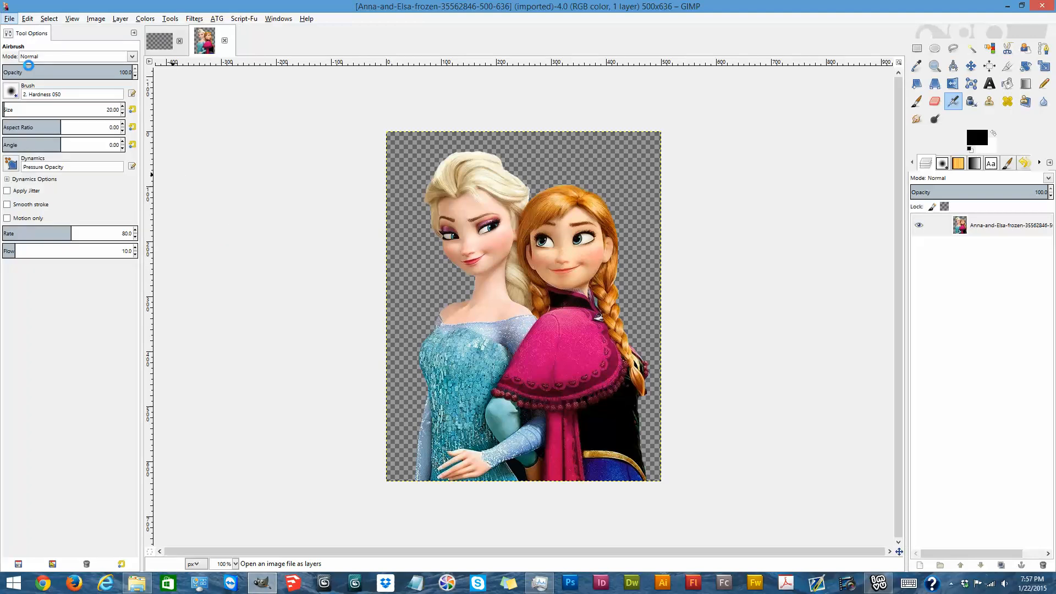
drag(278, 246, 277, 334)
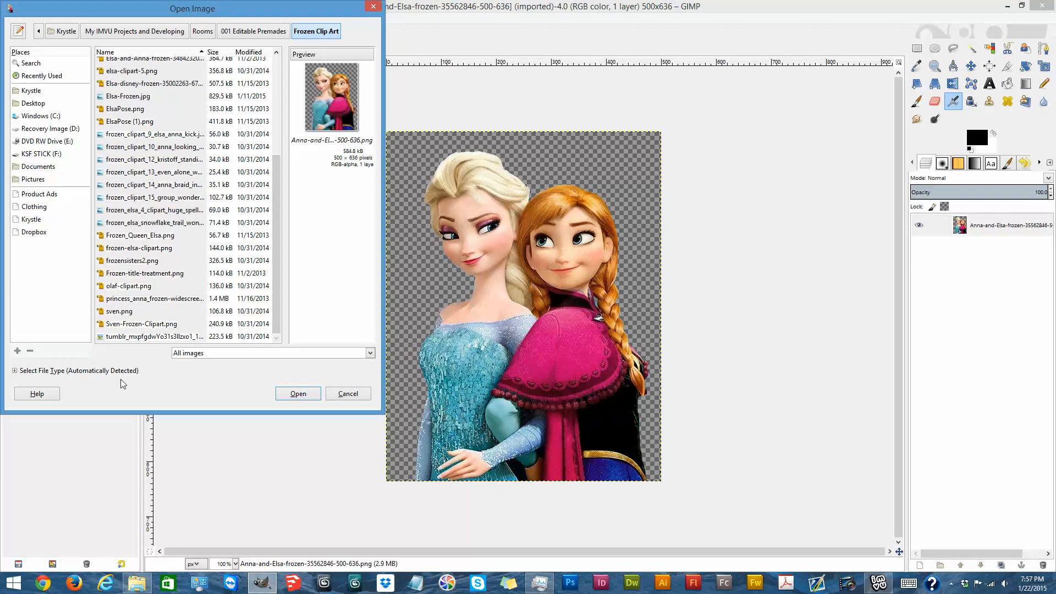
click(152, 273)
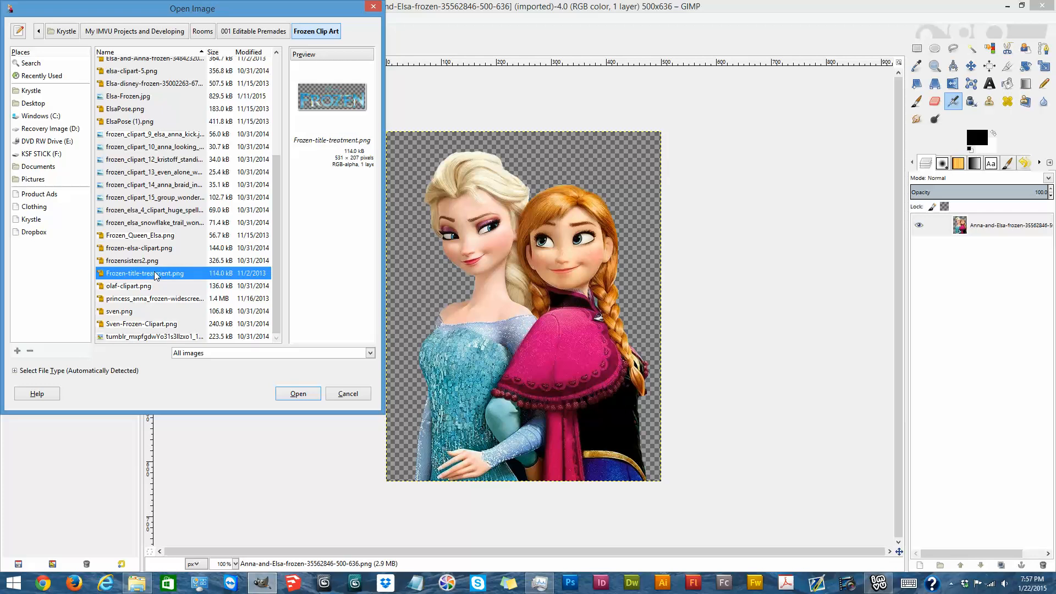
click(299, 394)
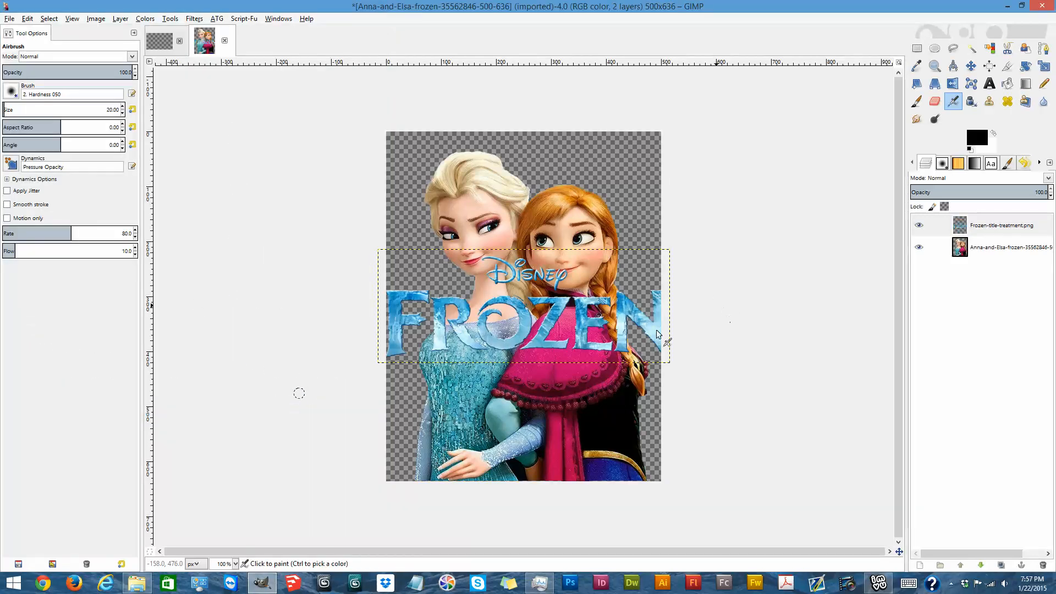
click(971, 66)
drag(552, 333, 555, 390)
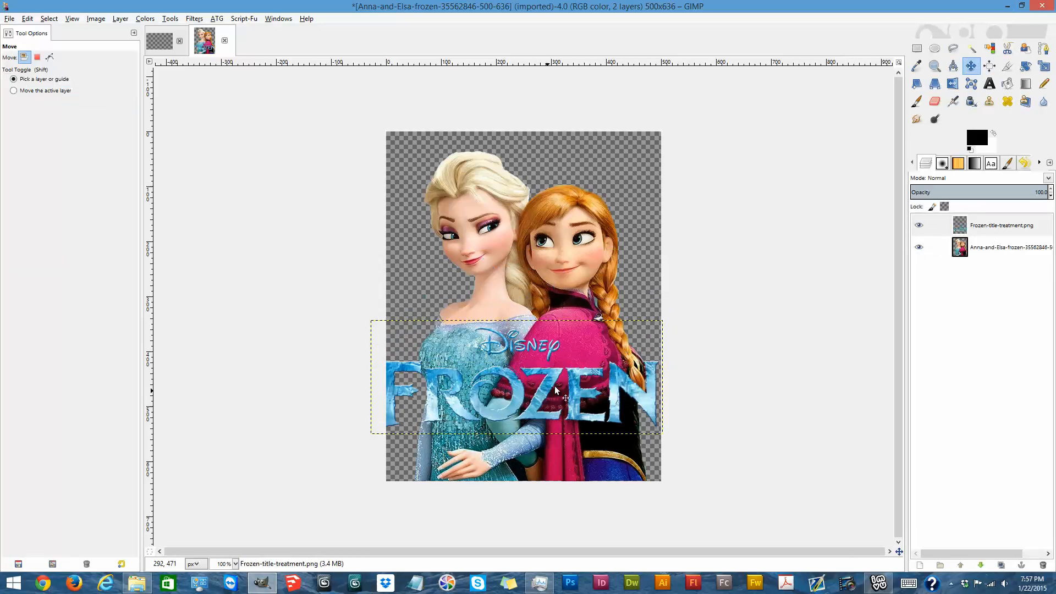
Step: Switch to Internet Explorer and open the Club Bubblegum AP group page on IMVU
click(9, 20)
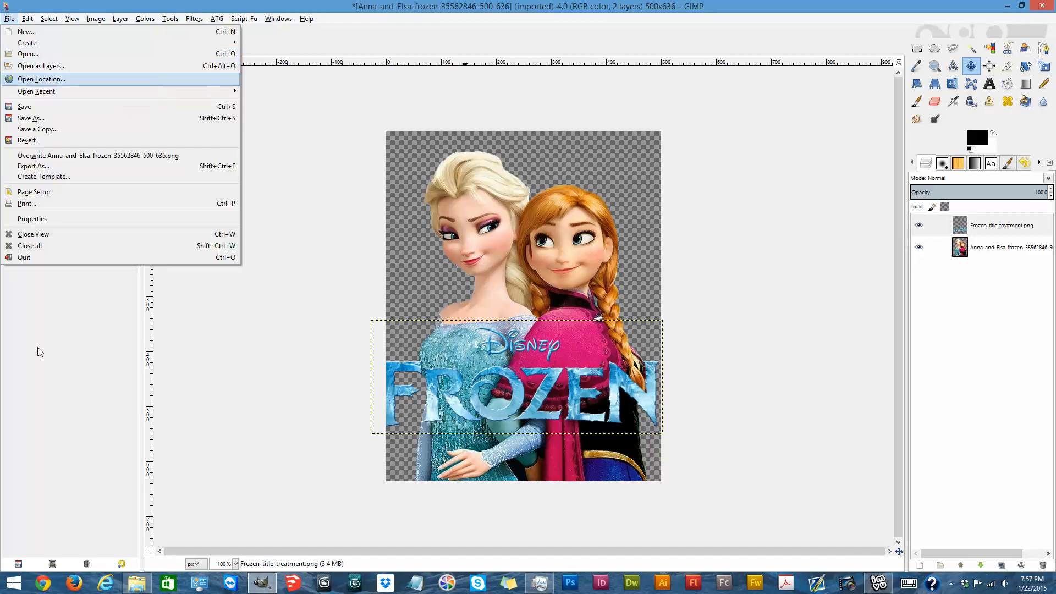
click(109, 589)
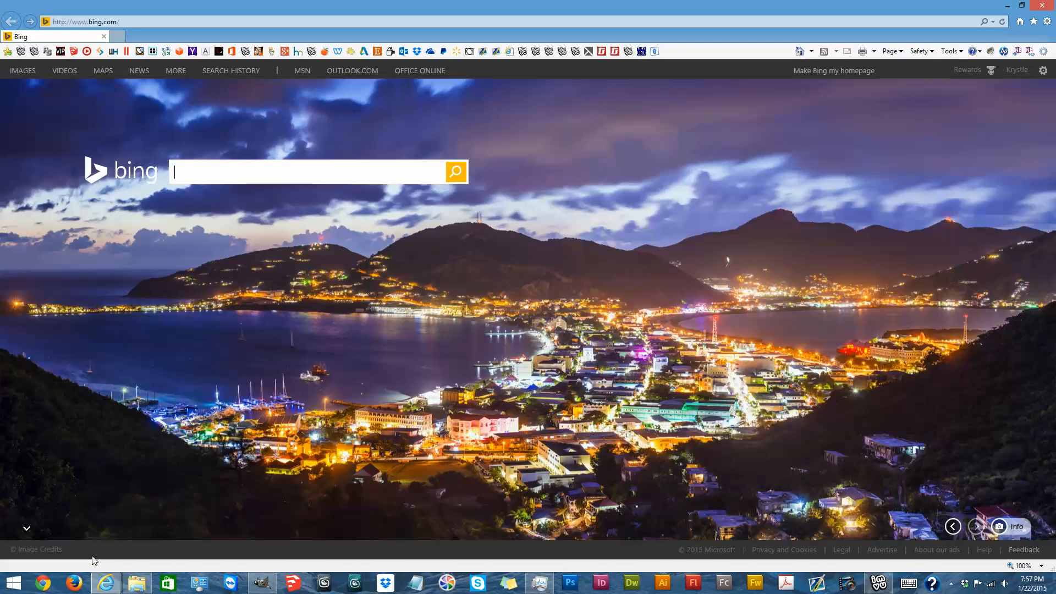
click(246, 52)
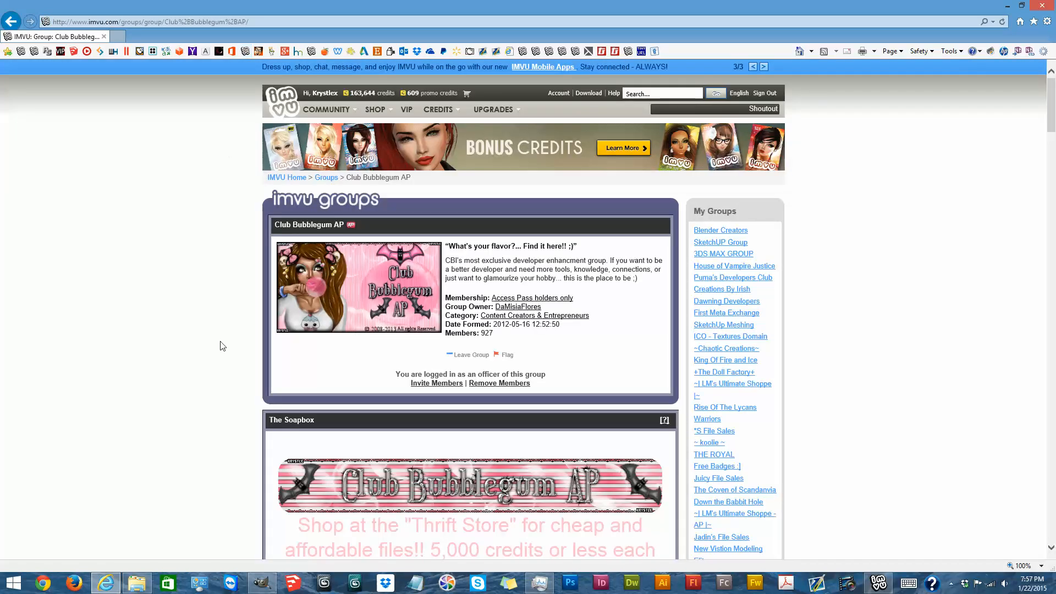
Step: Open the Huge Savings banner image from the Club Bubblegum AP page on its own and select its full web address
scroll(229, 324, down, 8)
scroll(233, 323, down, 8)
scroll(233, 323, up, 6)
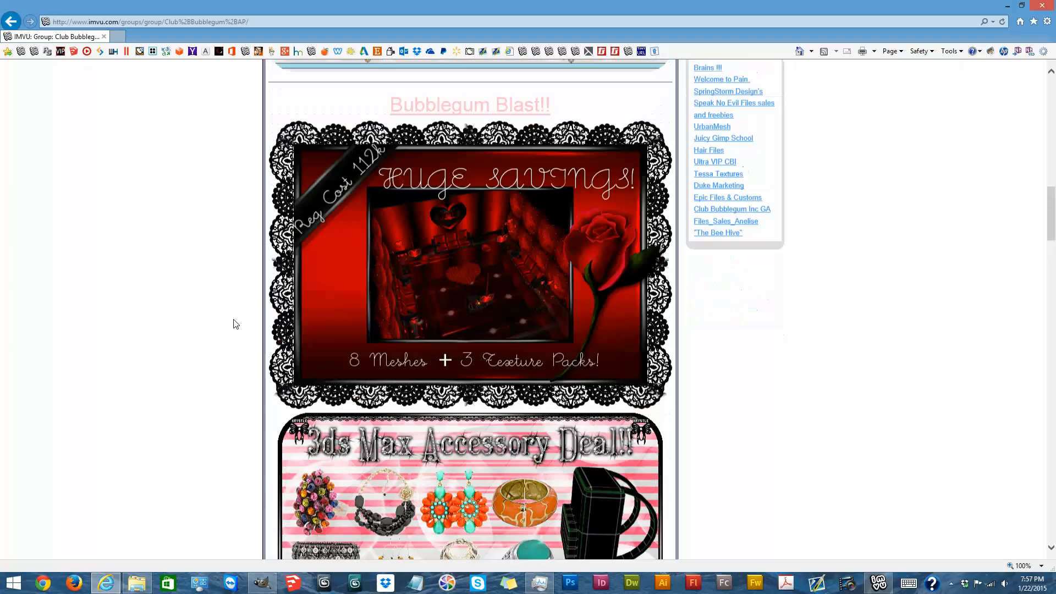
click(424, 473)
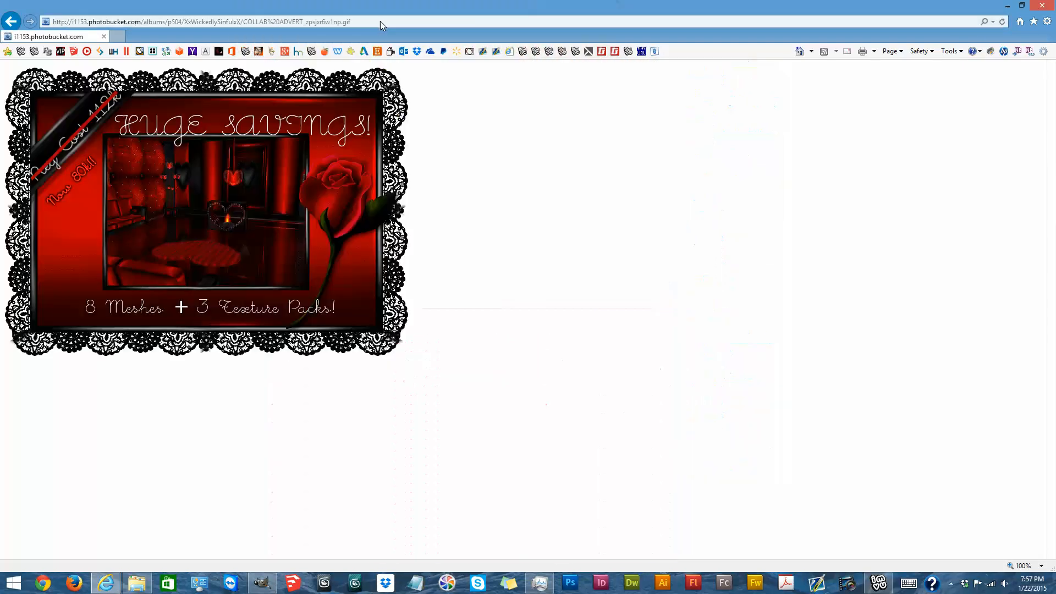
click(380, 21)
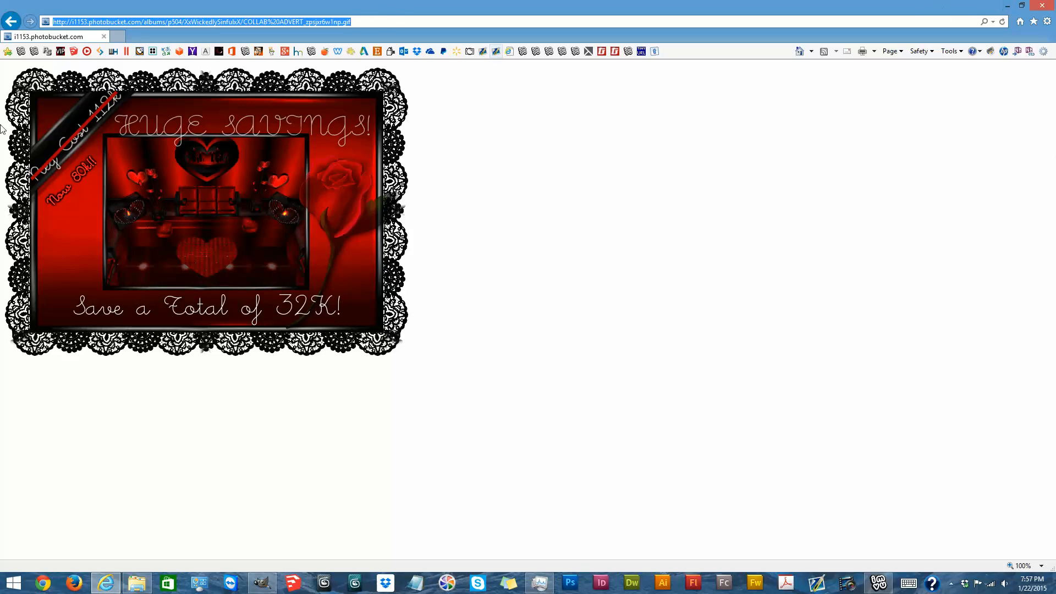
Step: Switch back to GIMP and open the copied banner GIF address as an image from a web location, dismissing the GIF message
click(1007, 6)
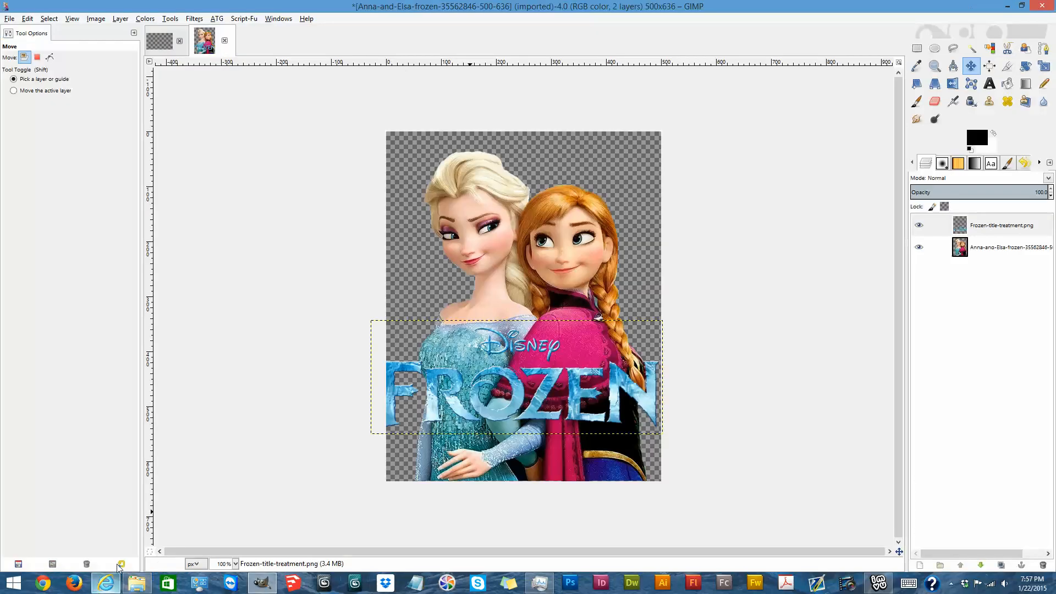
click(9, 18)
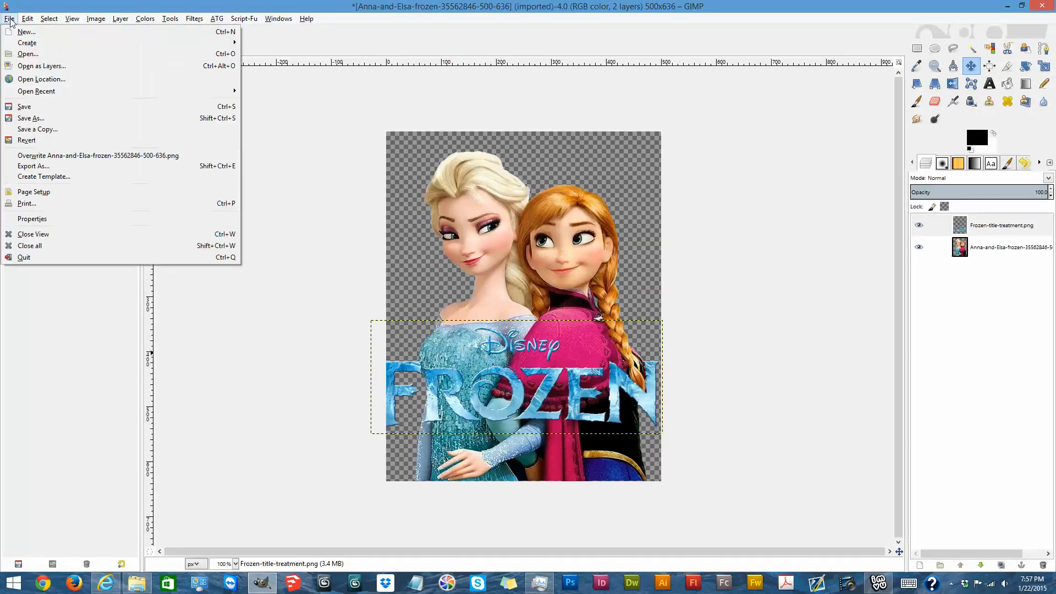
click(36, 79)
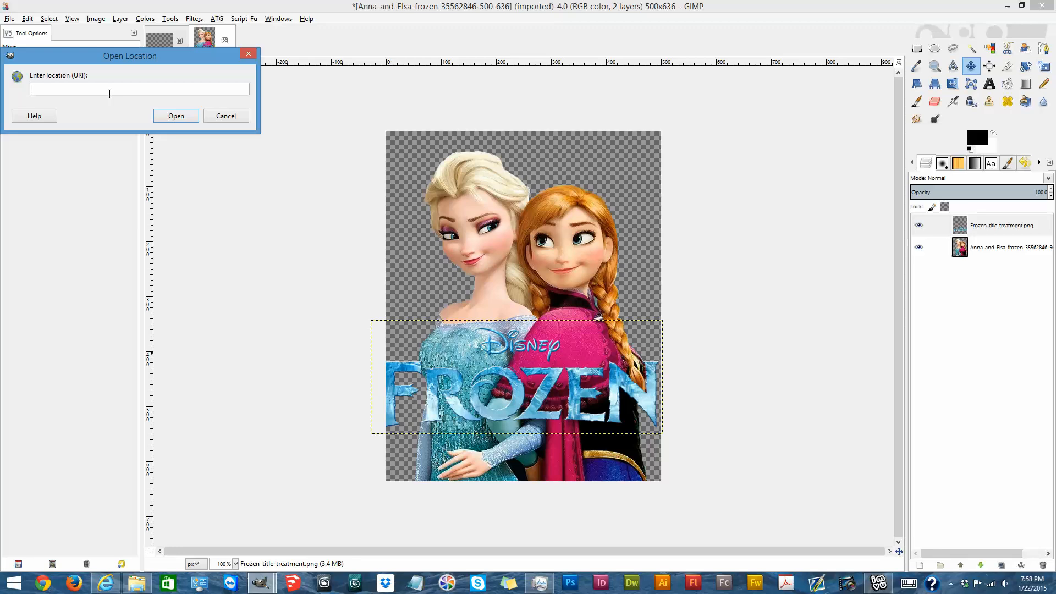
key(ctrl+v)
click(177, 117)
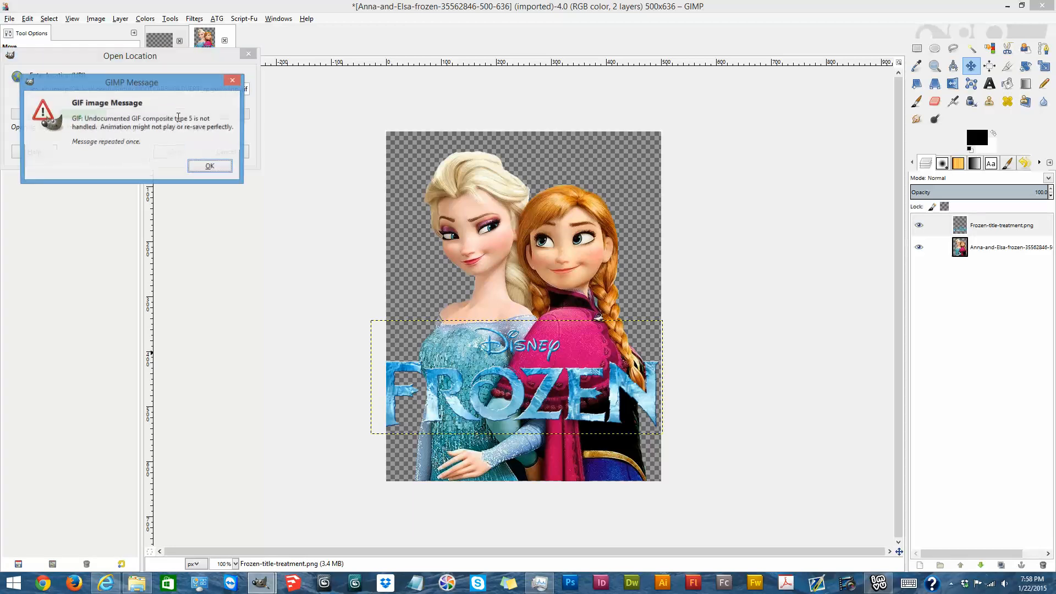
key(Return)
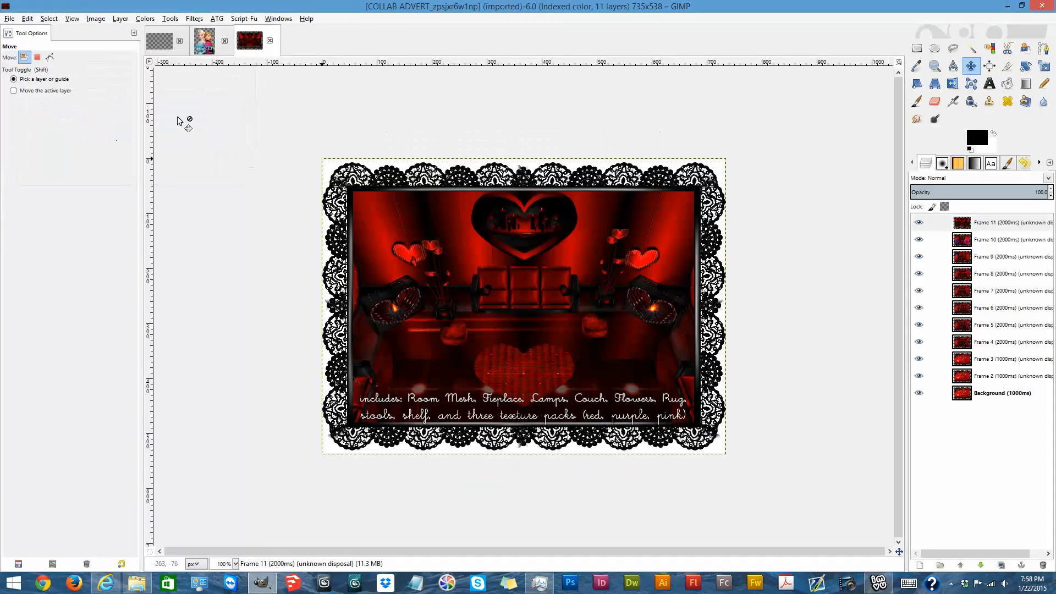
Step: Hide all layers of the banner image one by one, from Frame 11 down to Background
click(919, 222)
click(919, 239)
click(919, 256)
click(919, 273)
click(919, 291)
click(918, 307)
click(918, 324)
click(918, 341)
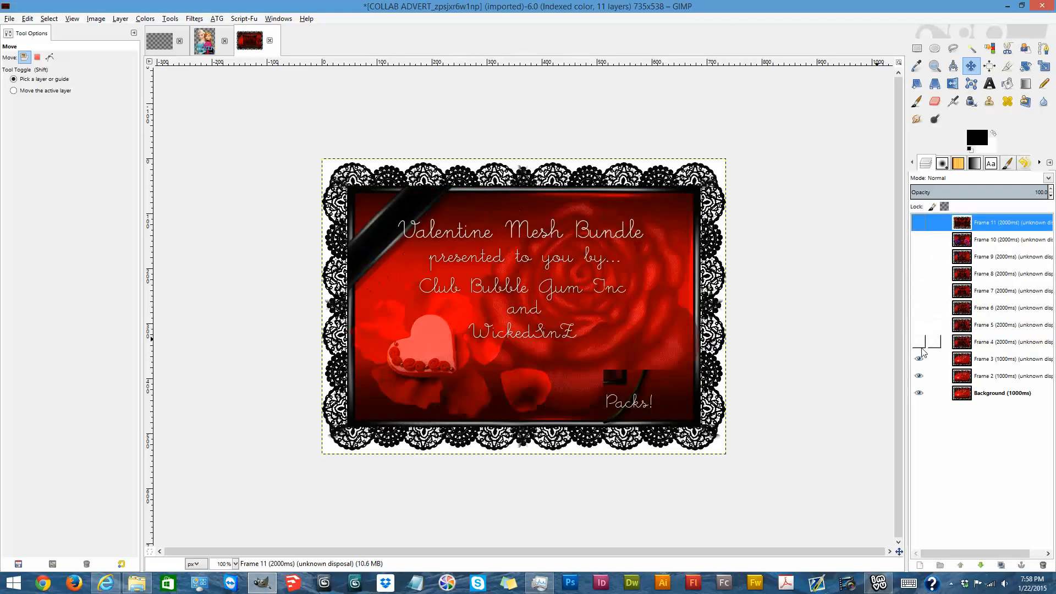
click(919, 359)
click(918, 376)
click(918, 393)
Step: Make all the banner's layers visible again one by one, from Background up to Frame 11
click(919, 393)
click(918, 375)
click(918, 359)
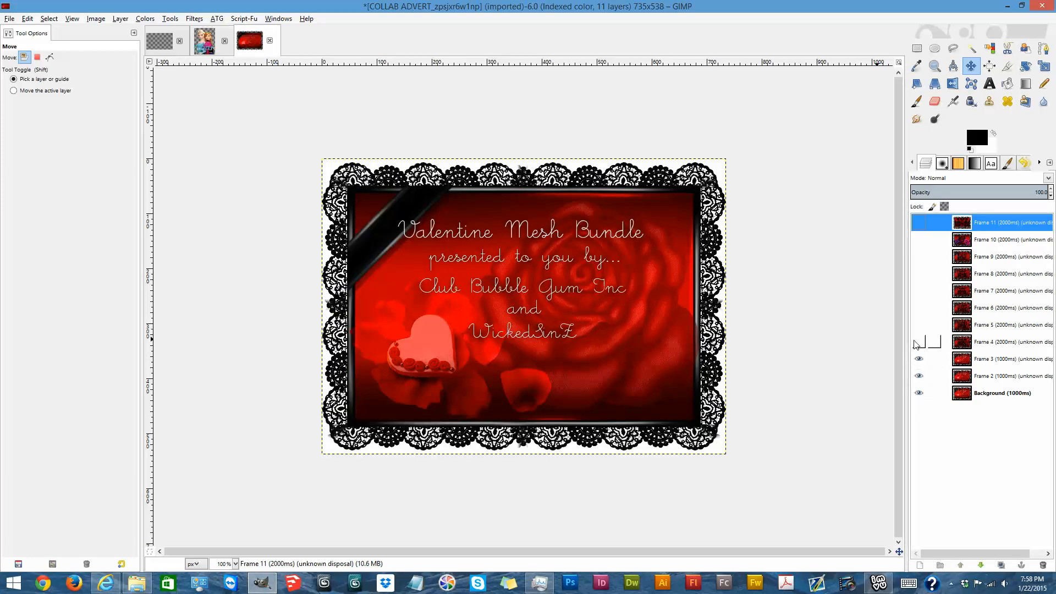
click(918, 341)
click(918, 325)
click(918, 307)
click(918, 290)
click(919, 273)
click(918, 256)
click(919, 239)
click(918, 222)
Step: Hide the Frame 11 and Frame 10 layers of the banner image
click(922, 229)
click(923, 238)
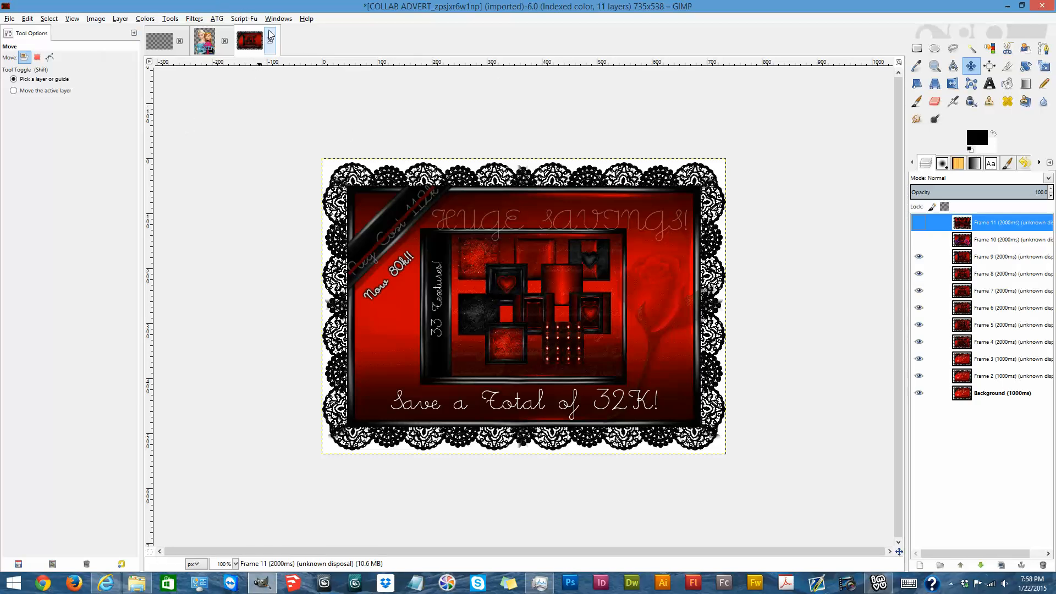
Step: Open Pink Velvet Shelf.png from the recently used files
click(9, 19)
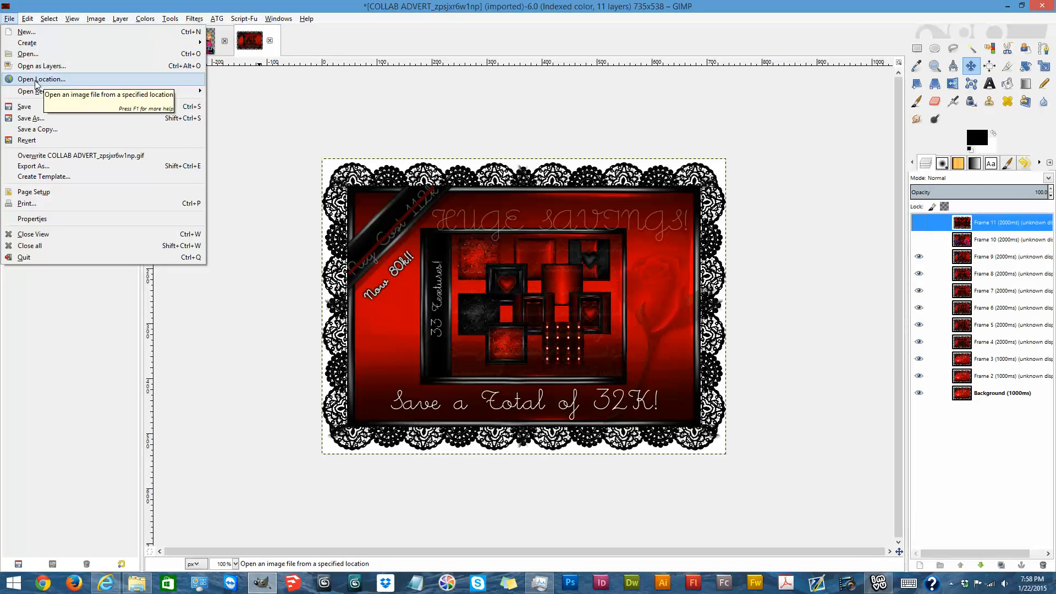
mouse_move(34, 94)
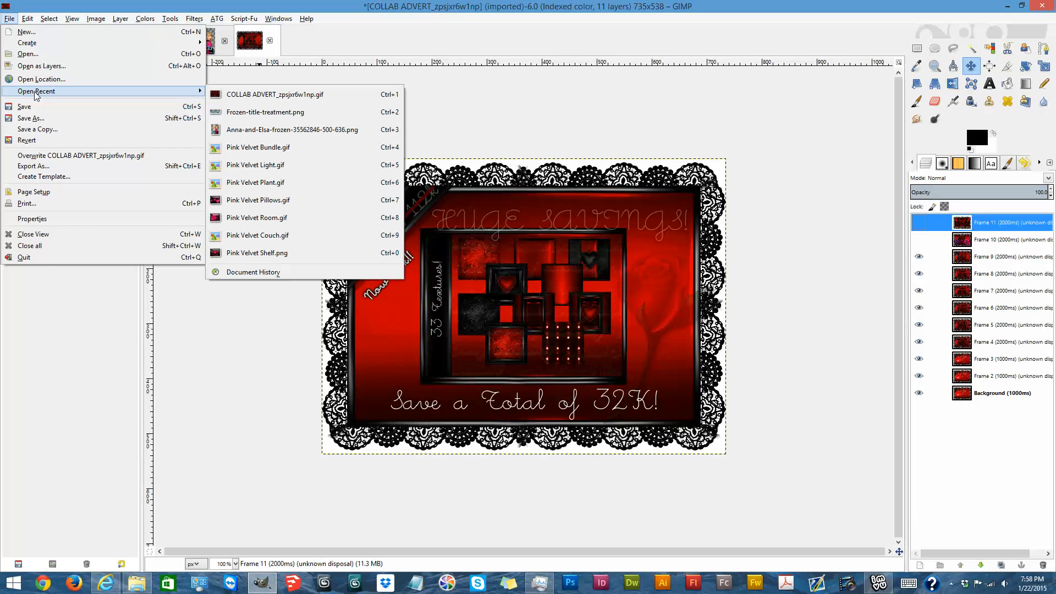
click(270, 254)
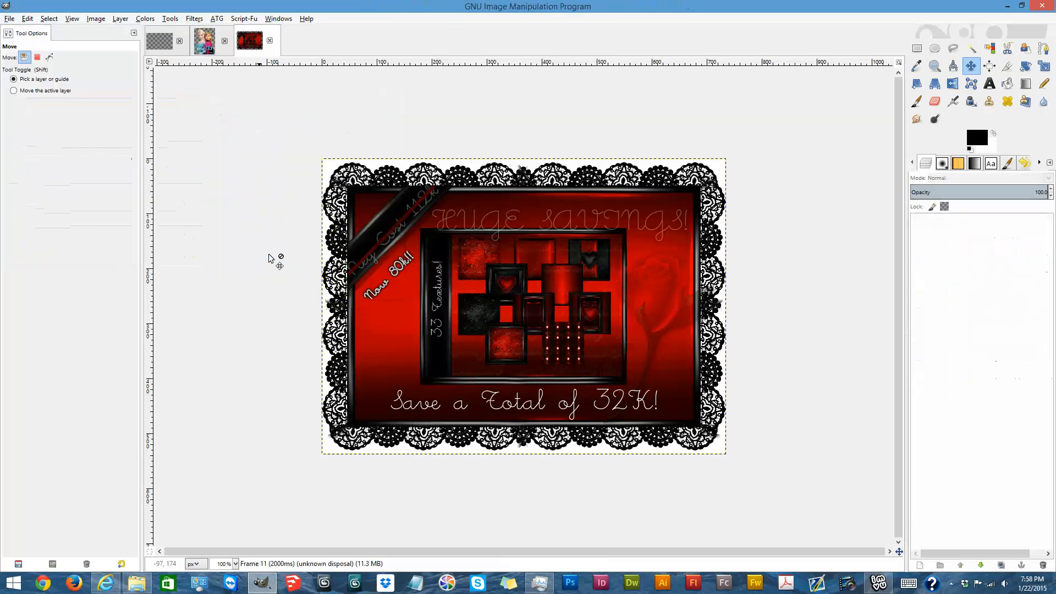
Step: Open COLLAB ADVERT_zpsjxr6w1np.gif again from the recently used files and dismiss the GIF message
click(10, 18)
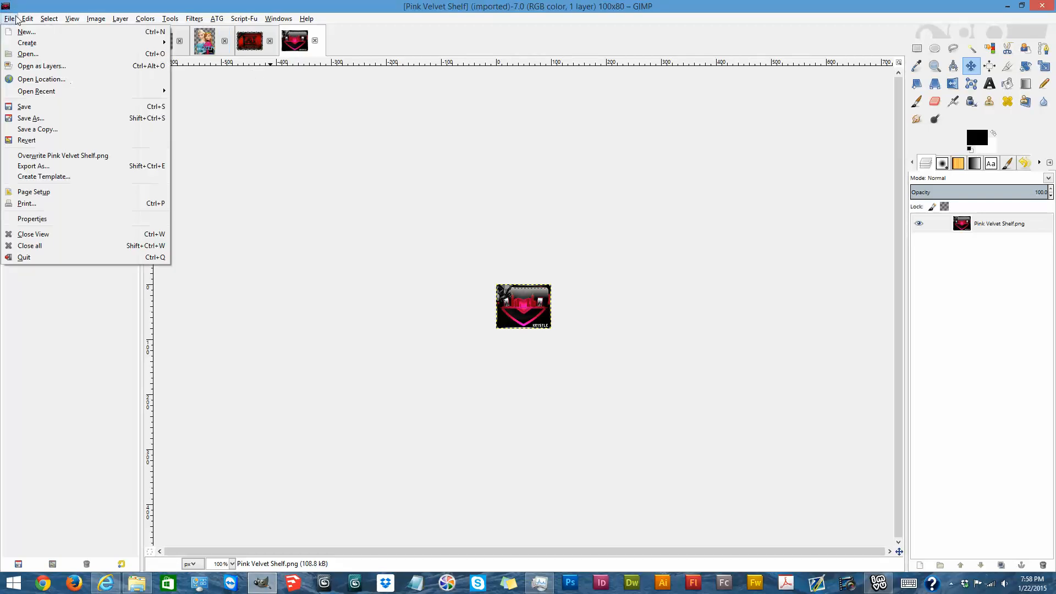
mouse_move(32, 94)
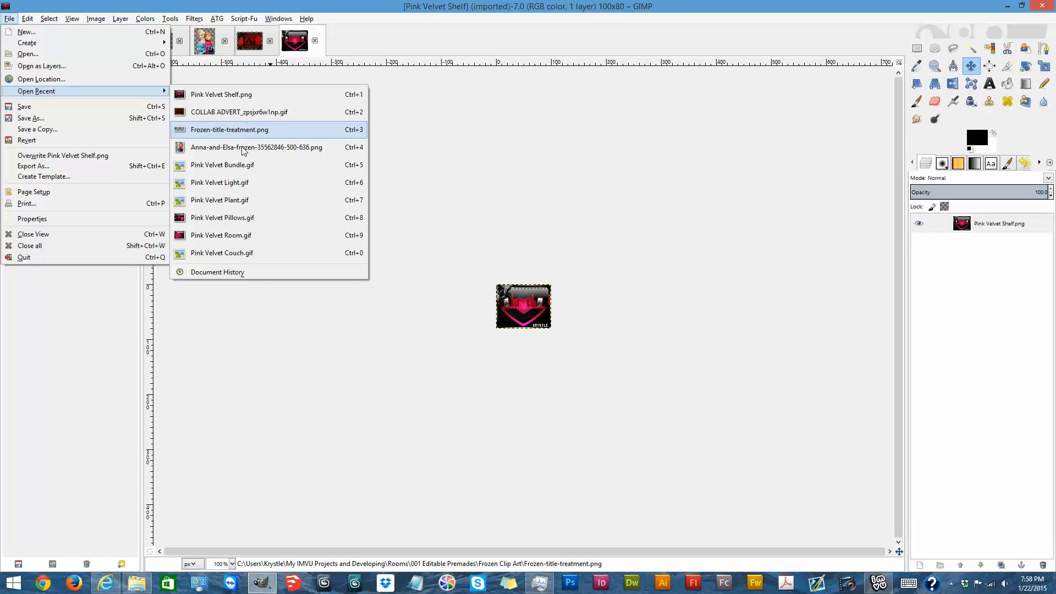
click(241, 112)
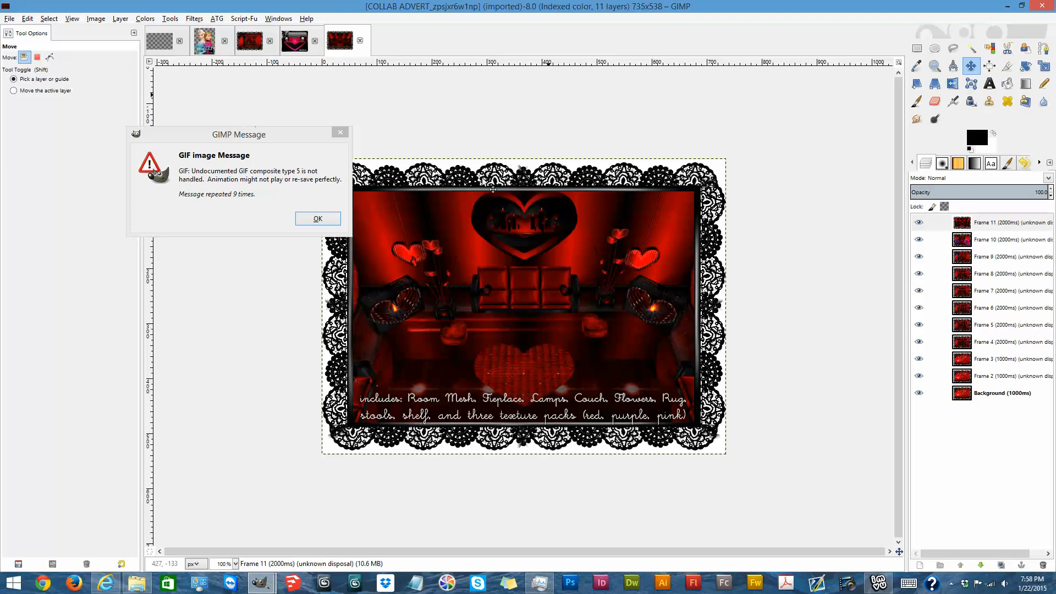
click(318, 218)
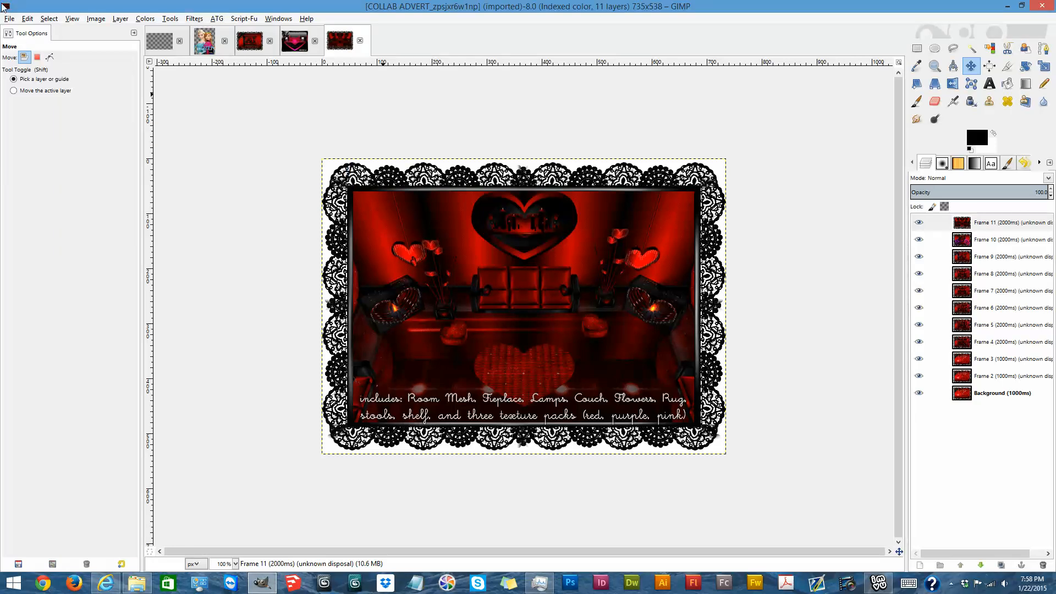
Step: Save the banner image to the Desktop as COLLAB ADVERT_zpsjxr6w1np.xcf
click(9, 19)
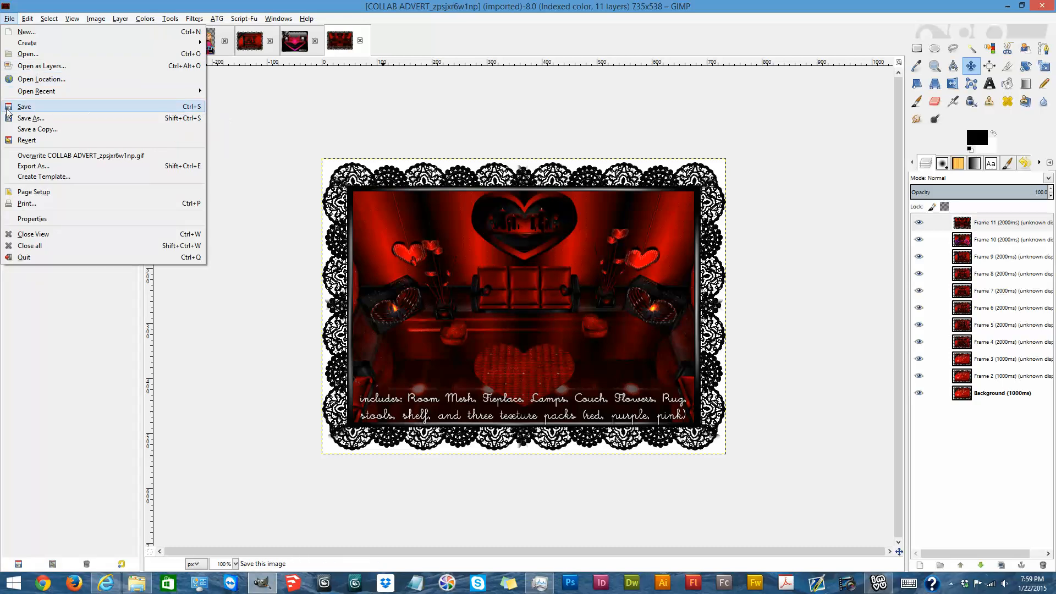
click(55, 106)
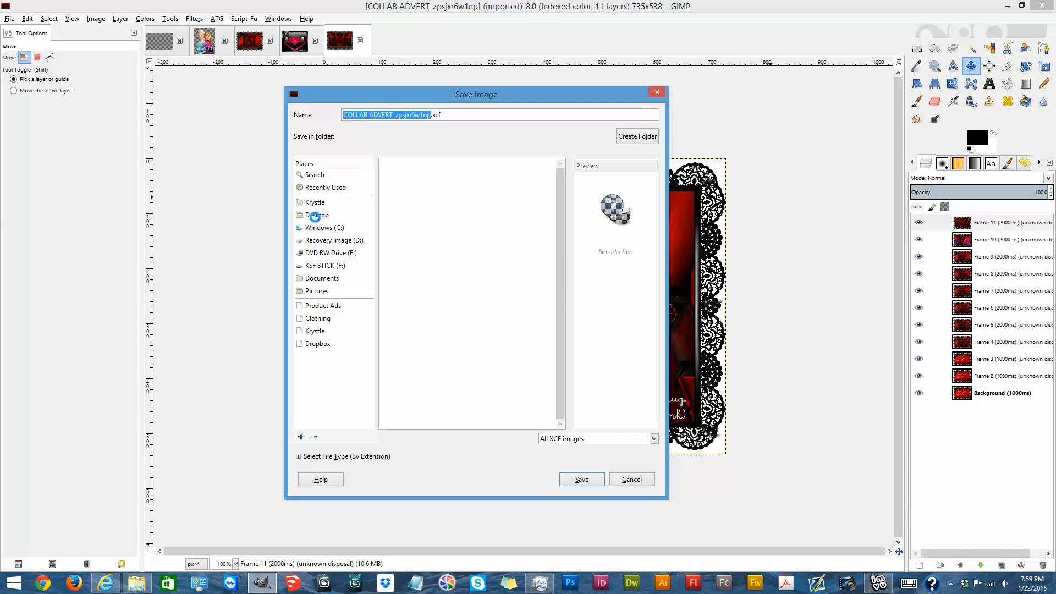
click(318, 216)
click(575, 480)
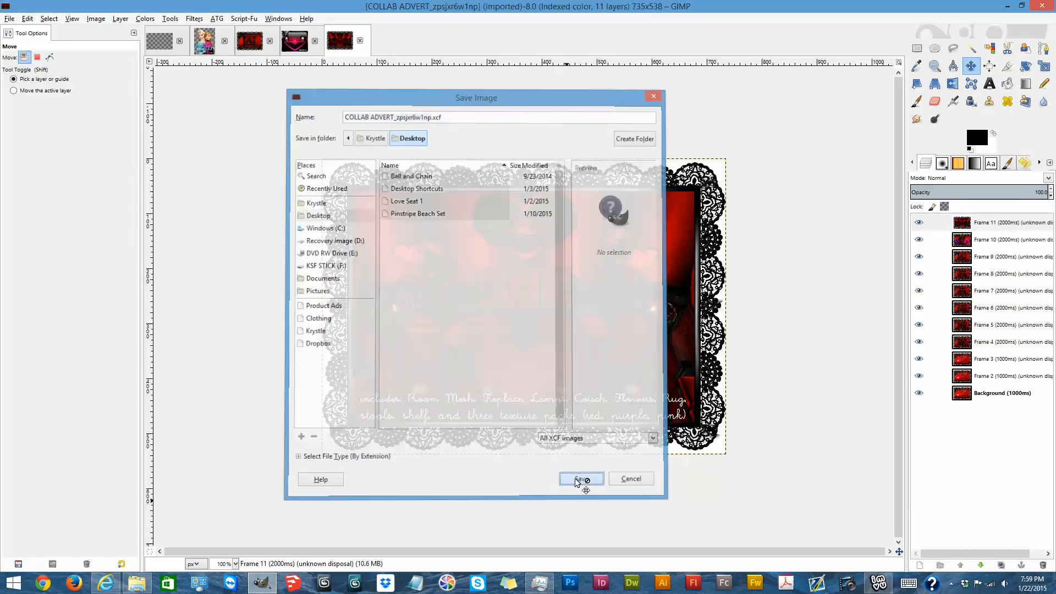
Step: Show the Windows desktop and open the saved COLLAB ADVERT XCF file from there in GIMP
click(9, 18)
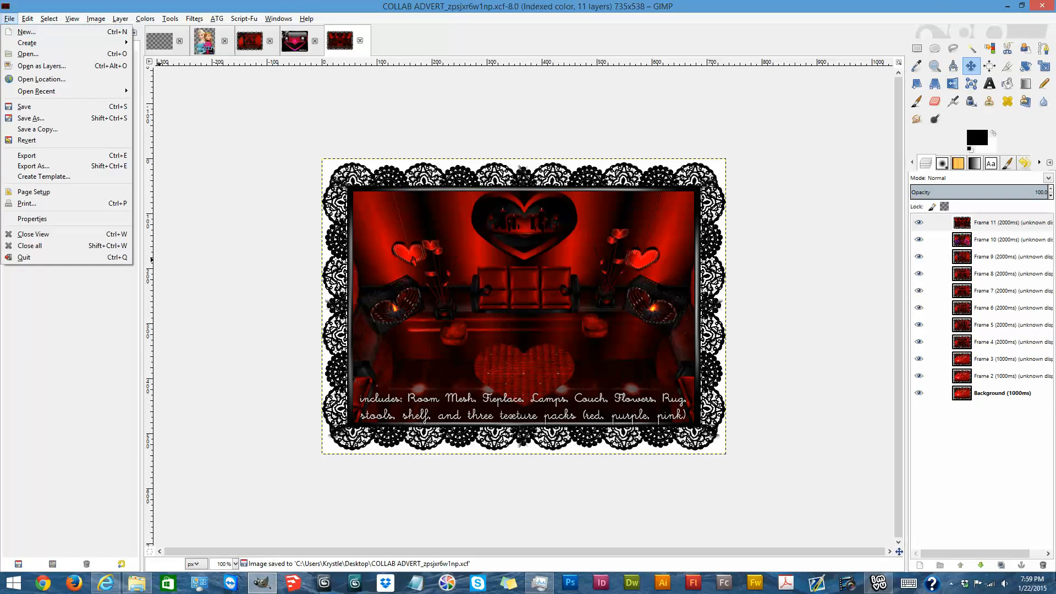
click(1054, 585)
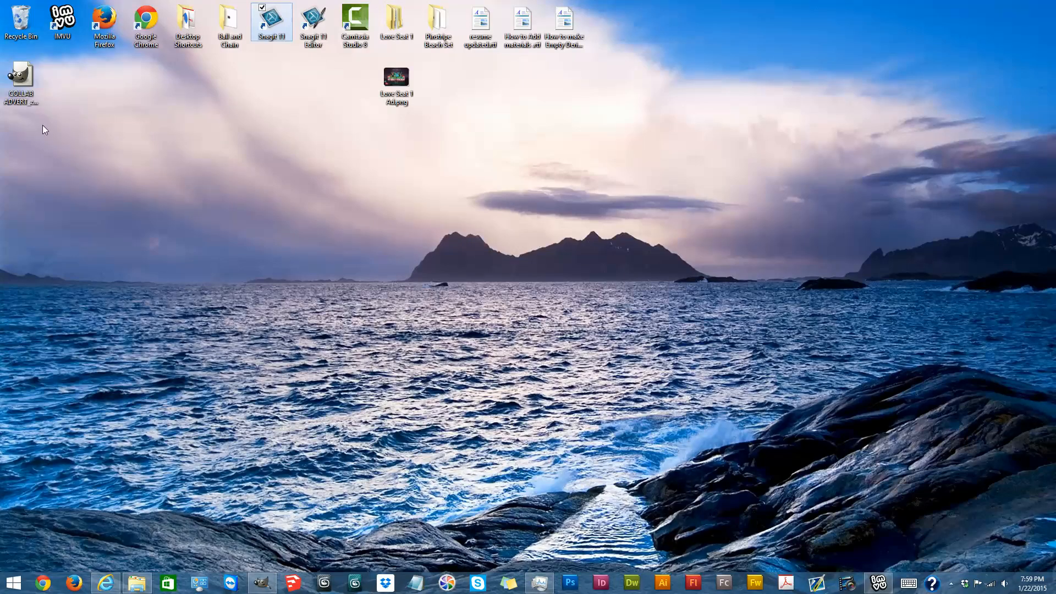
double_click(27, 78)
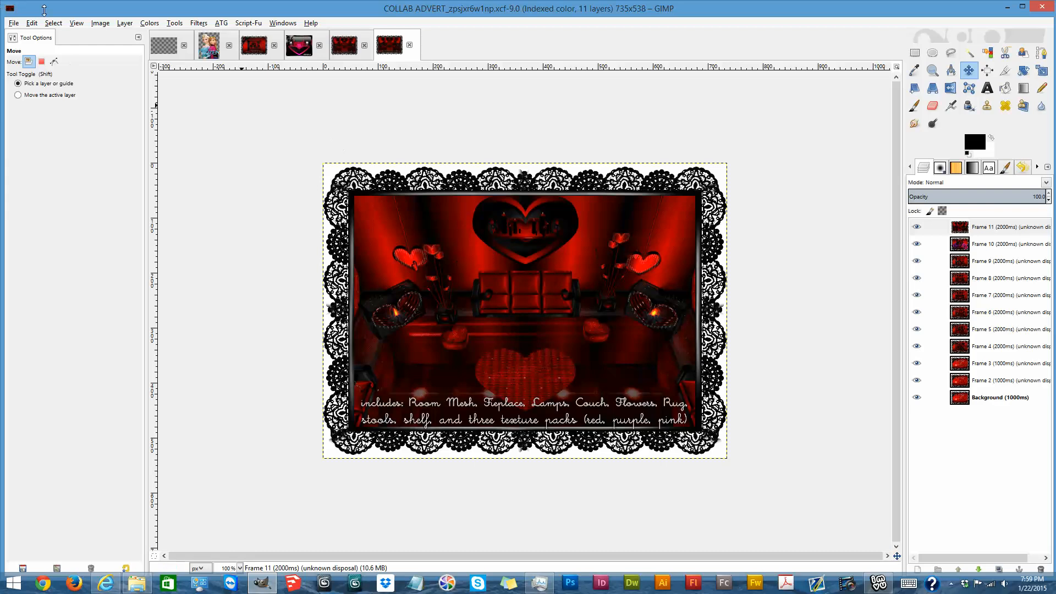
click(14, 23)
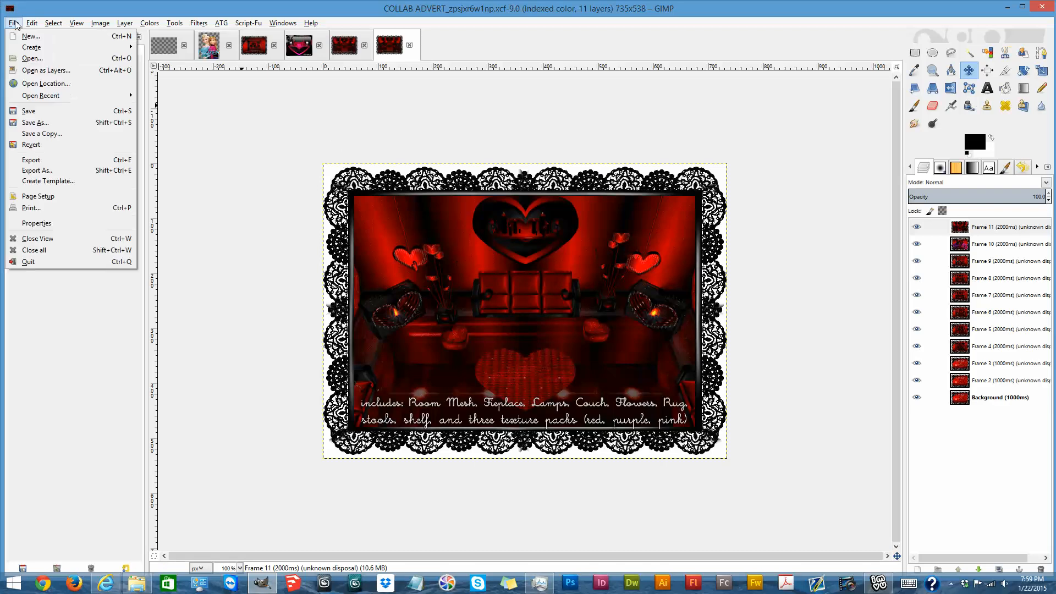
click(26, 126)
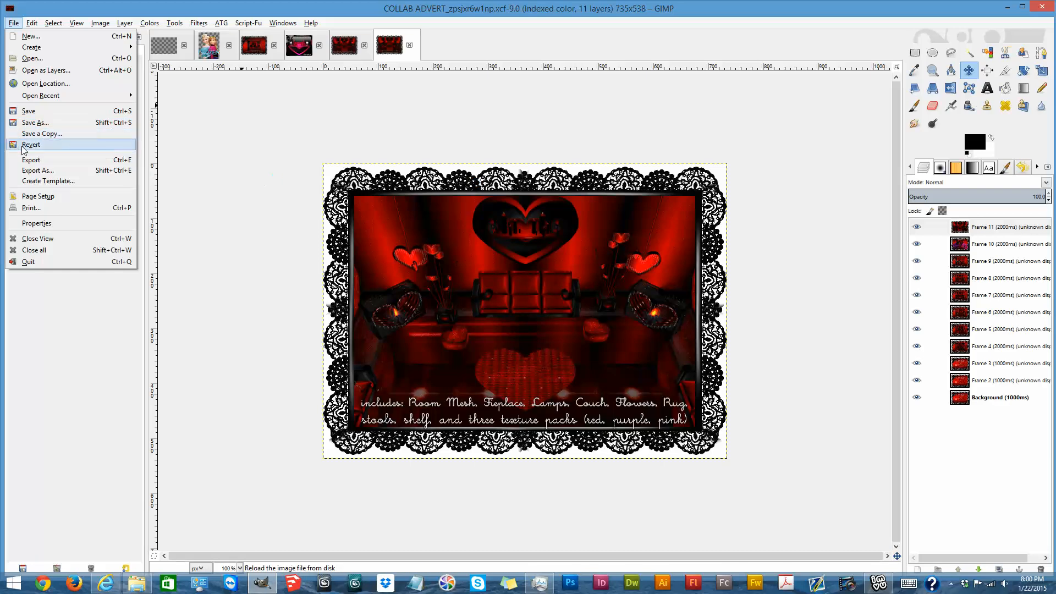
click(36, 134)
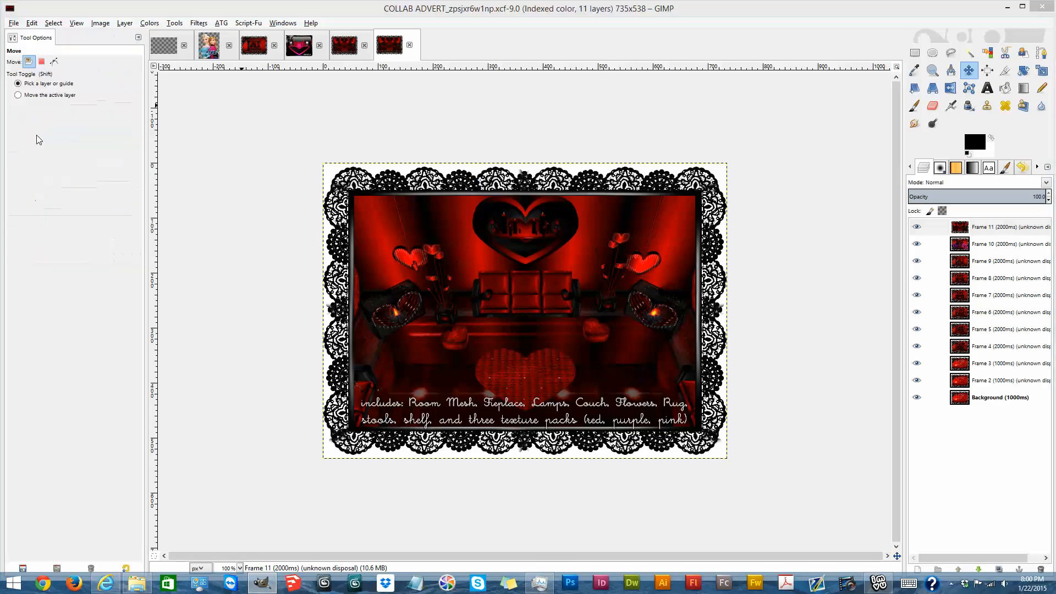
Step: Start exporting the banner image and look through the list of available export file types, keeping All export images
click(14, 23)
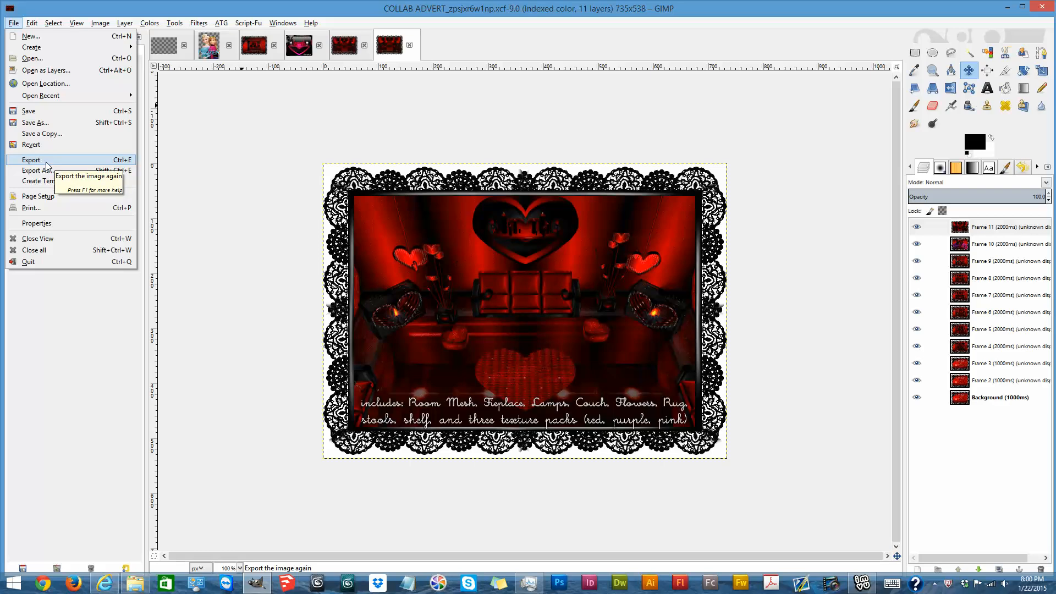
click(46, 164)
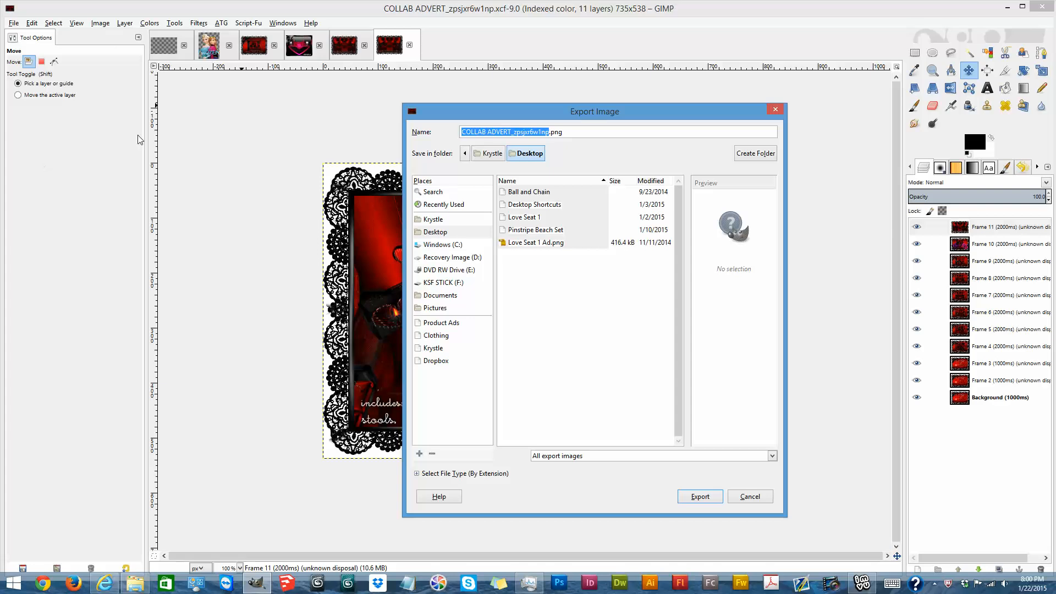
click(773, 457)
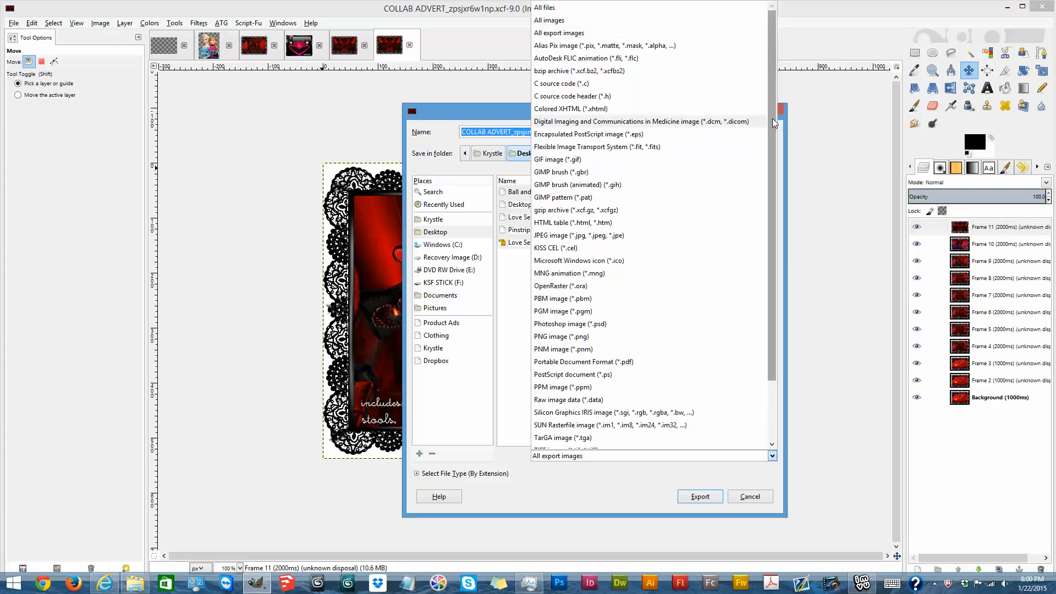
mouse_move(772, 80)
mouse_down()
mouse_move(776, 200)
mouse_move(768, 92)
mouse_up()
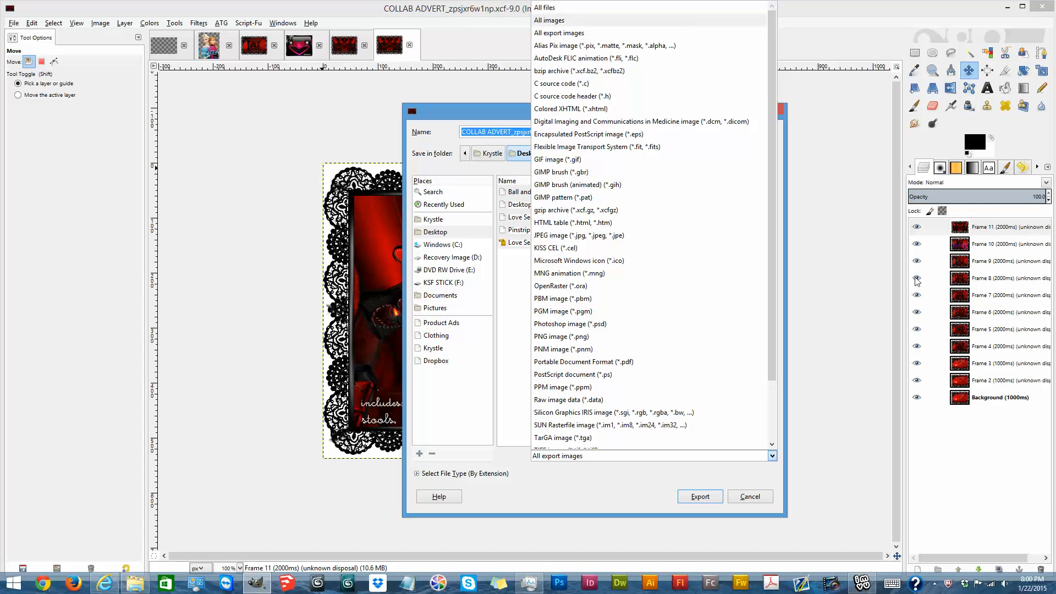
drag(770, 256, 763, 328)
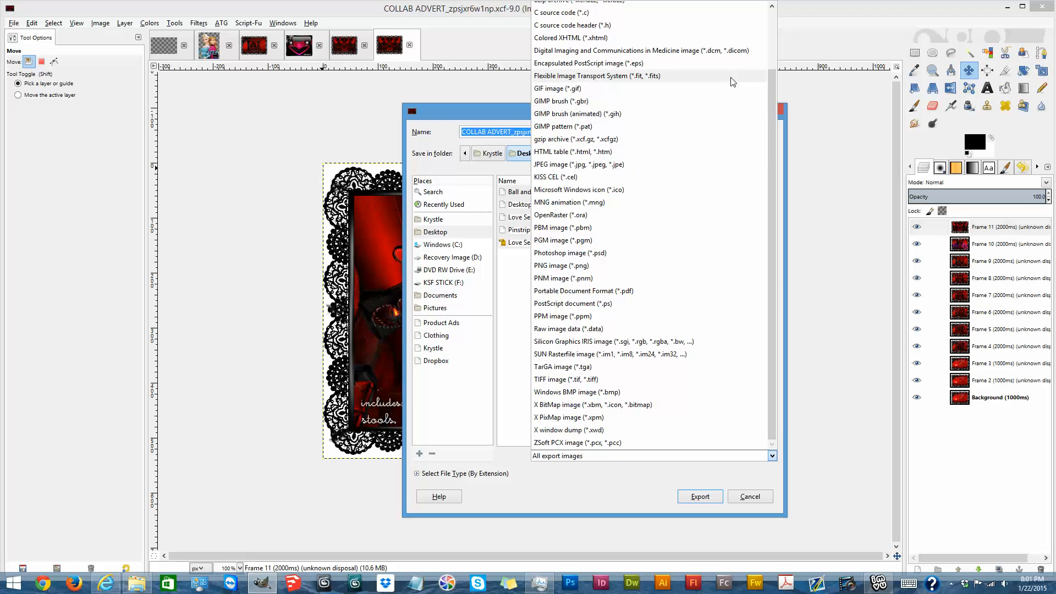
drag(769, 106, 752, 137)
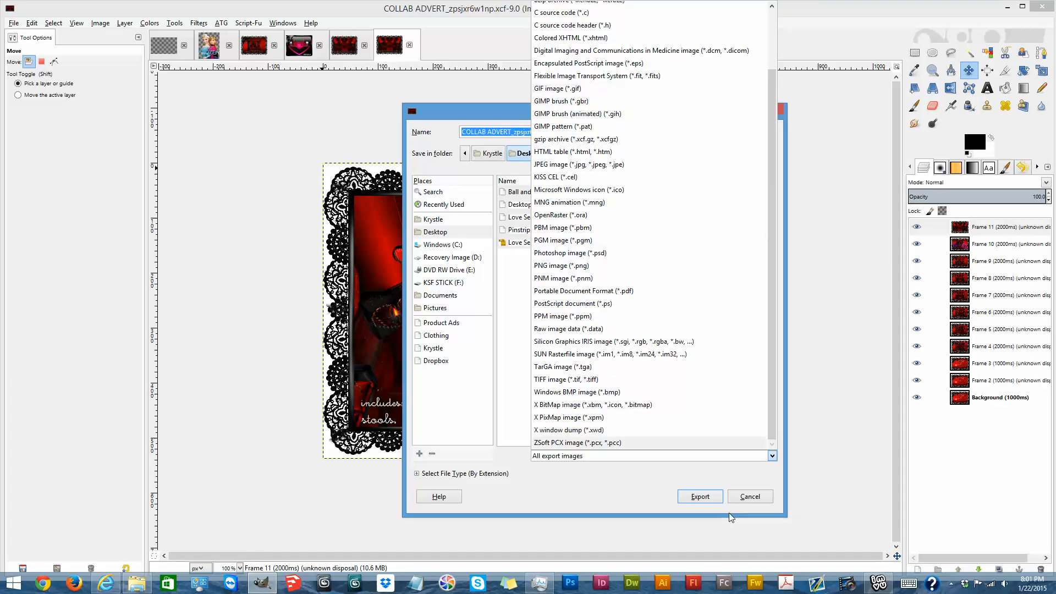
click(749, 498)
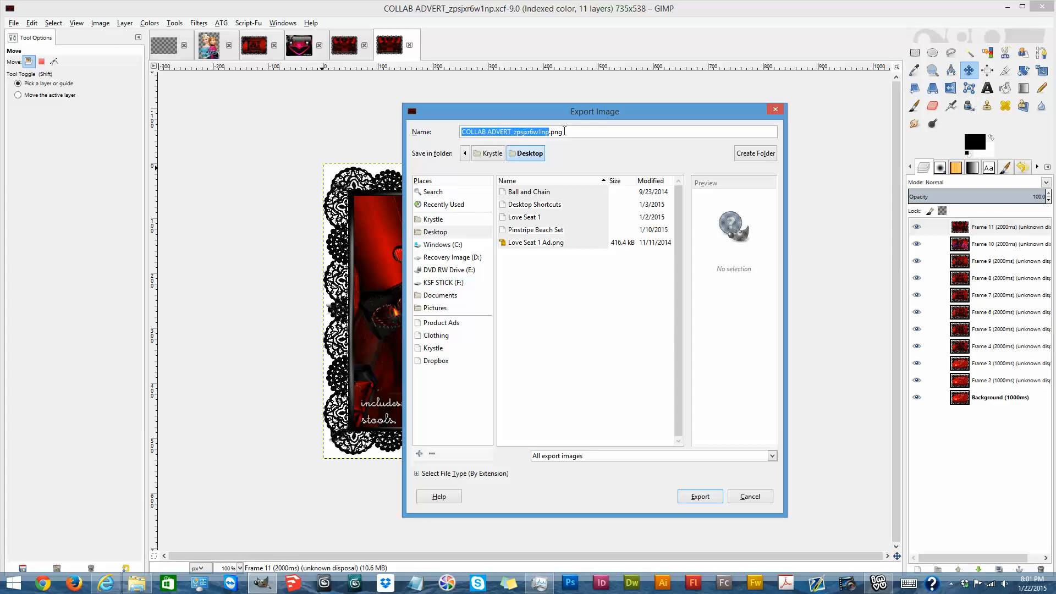
Step: Export the banner to the Desktop as COLLAB ADVERT_zpsjxr6w1np.png, keeping the default PNG options with compression level 9
click(698, 503)
click(694, 506)
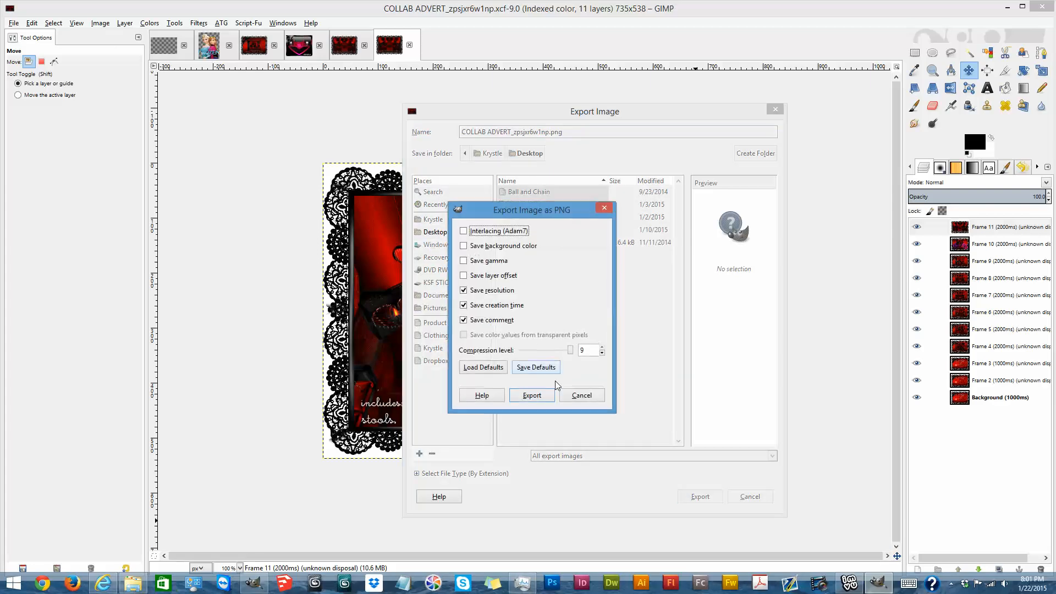
click(544, 393)
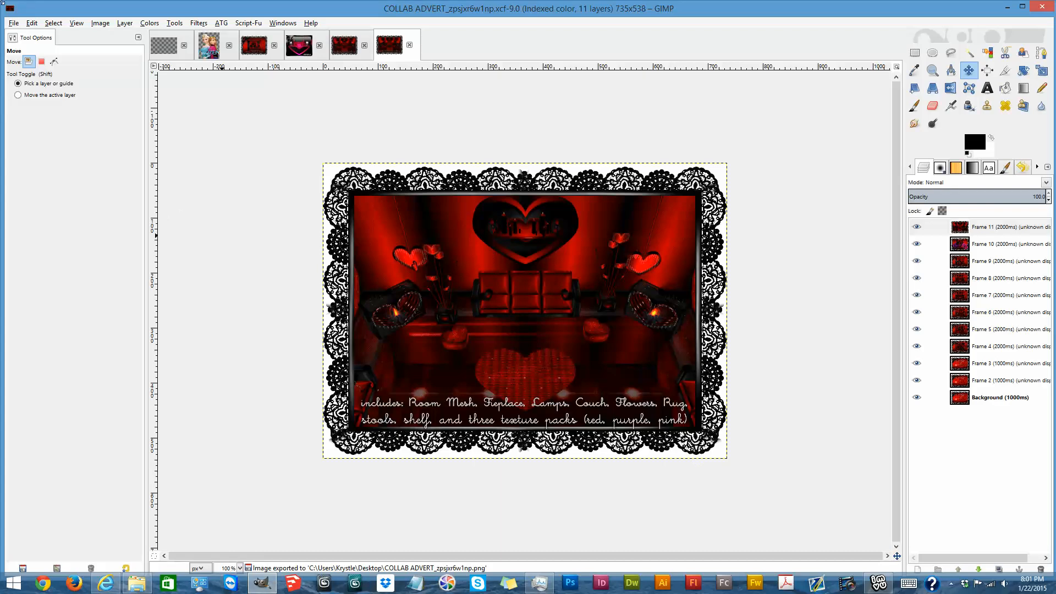
Step: Close the views of the two COLLAB ADVERT XCF images and the Pink Velvet Shelf image one at a time
click(18, 24)
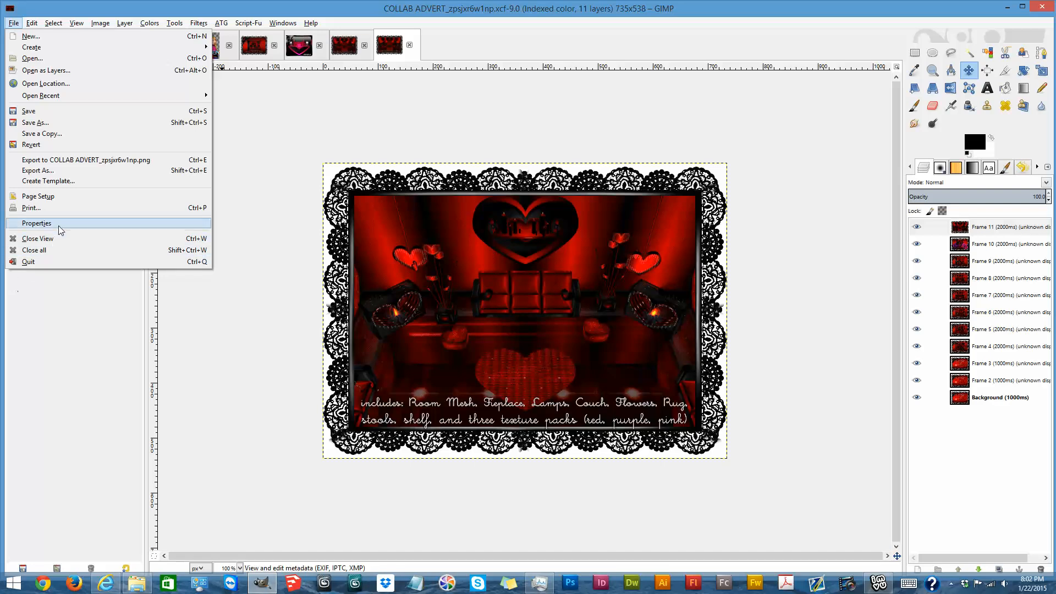
click(61, 241)
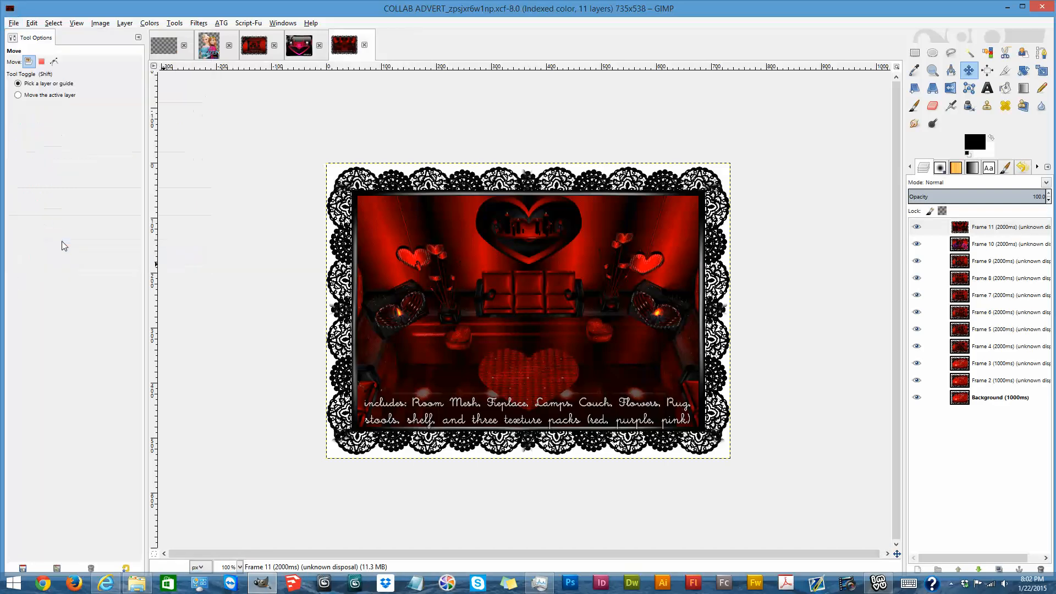
click(14, 23)
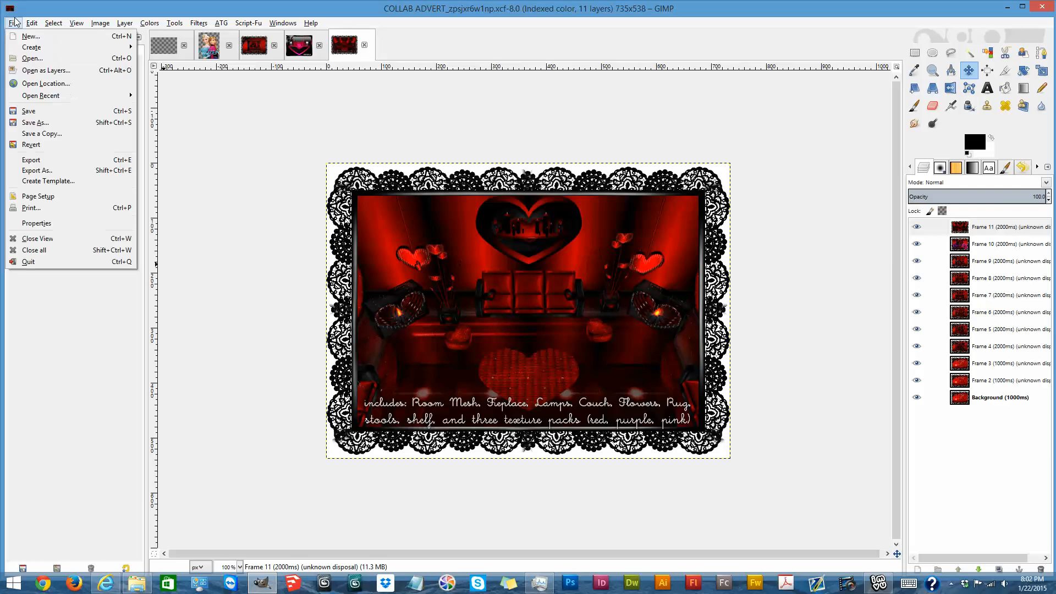
click(43, 237)
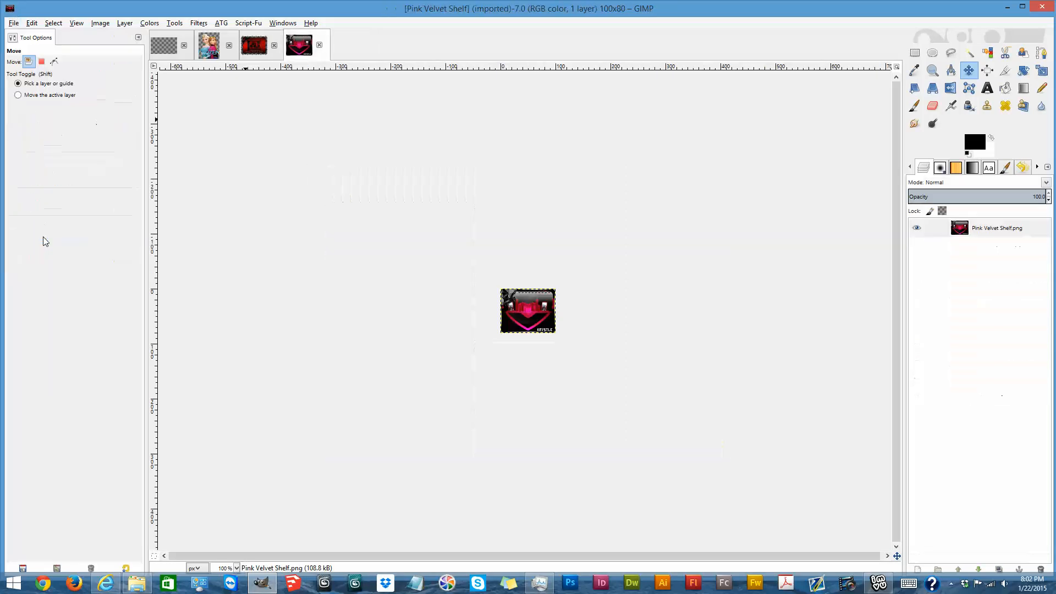
click(14, 22)
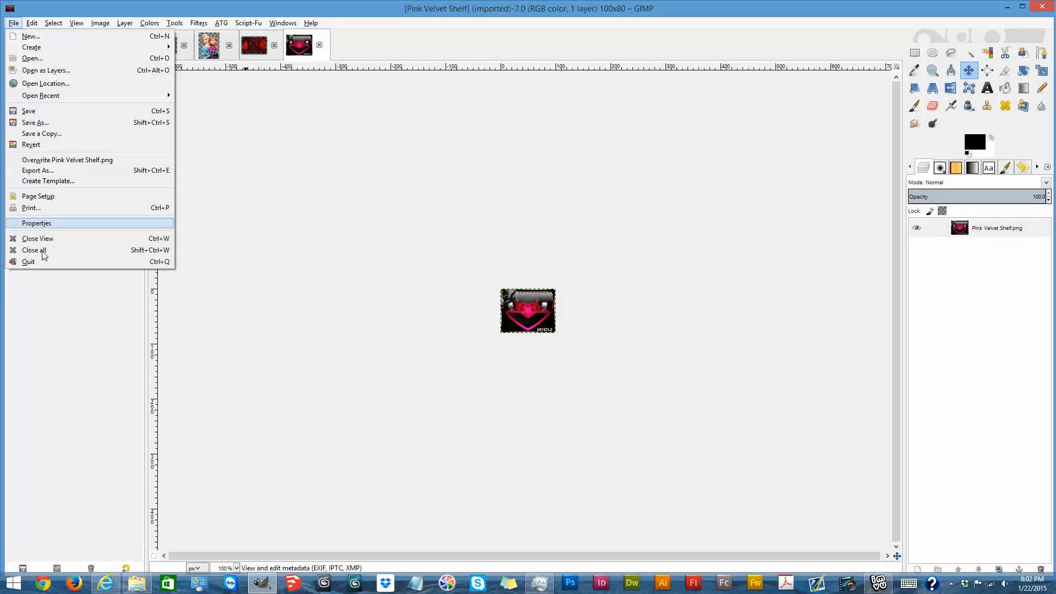
click(47, 239)
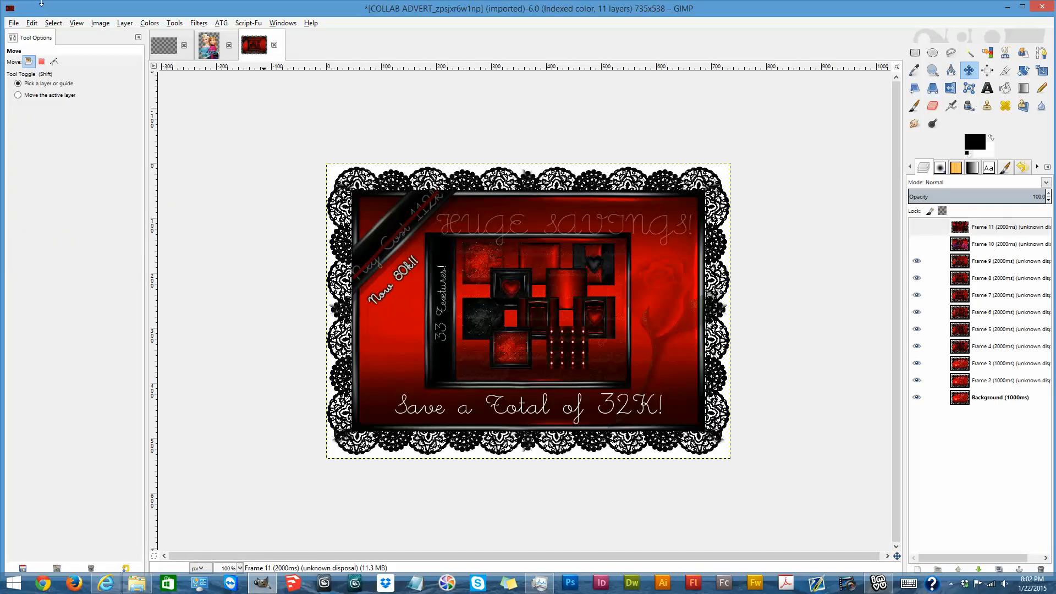
Step: Close all remaining images at once, discarding their unsaved changes, and quit the program
click(11, 24)
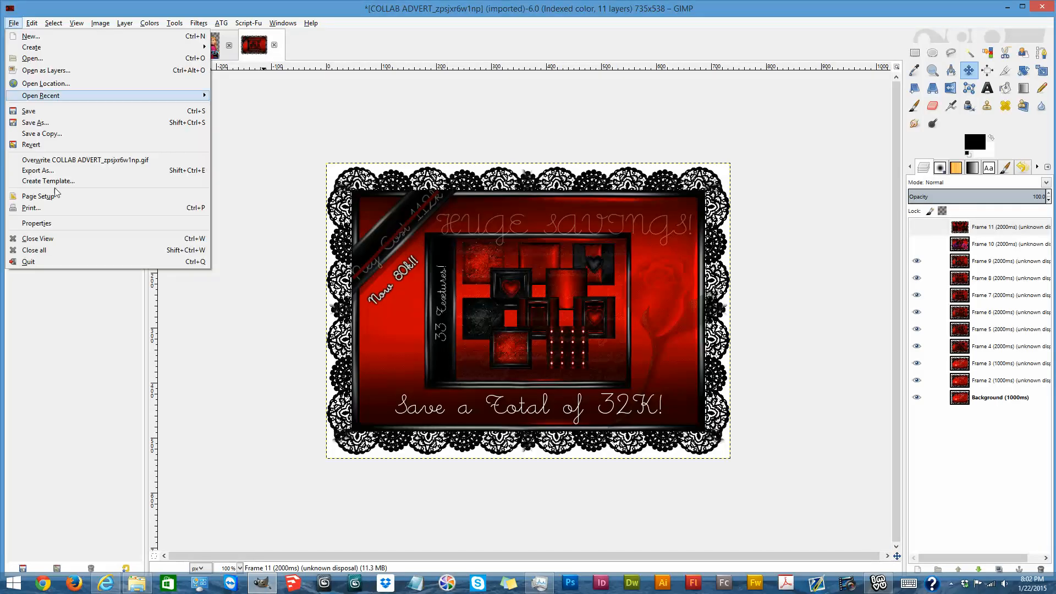
click(61, 250)
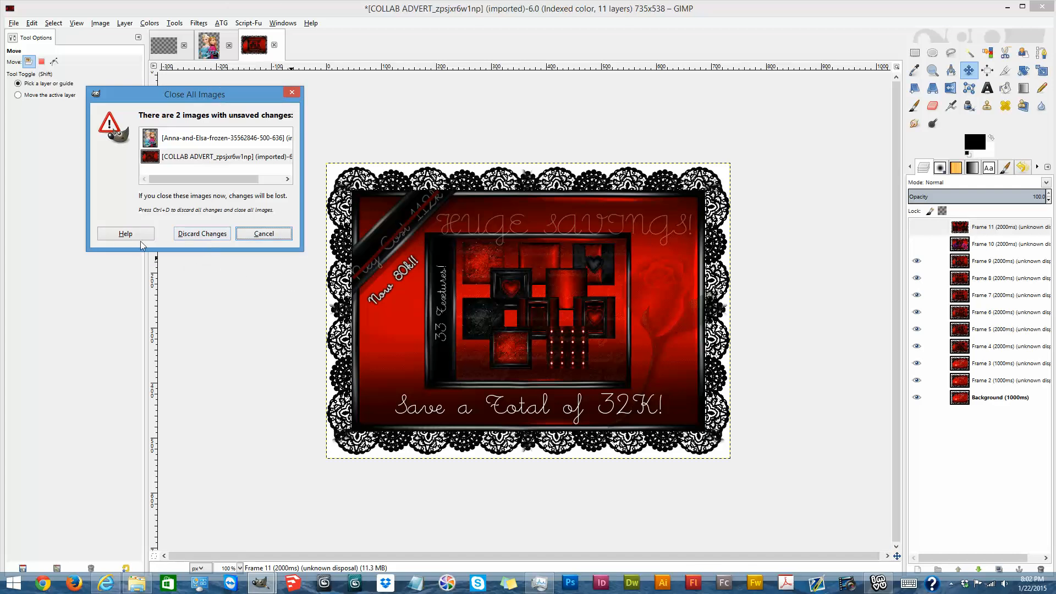
click(225, 235)
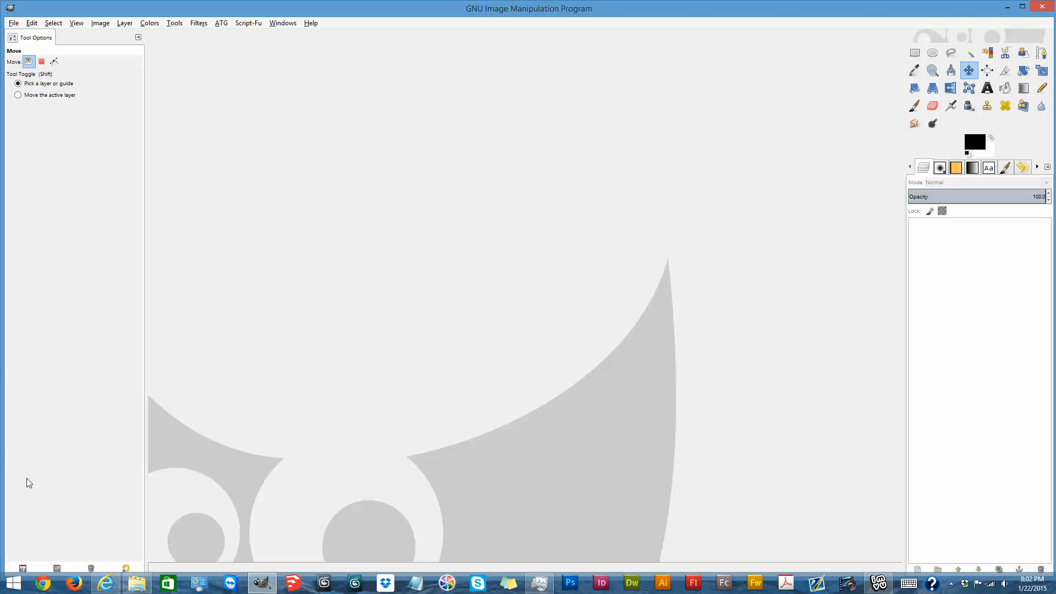
click(14, 26)
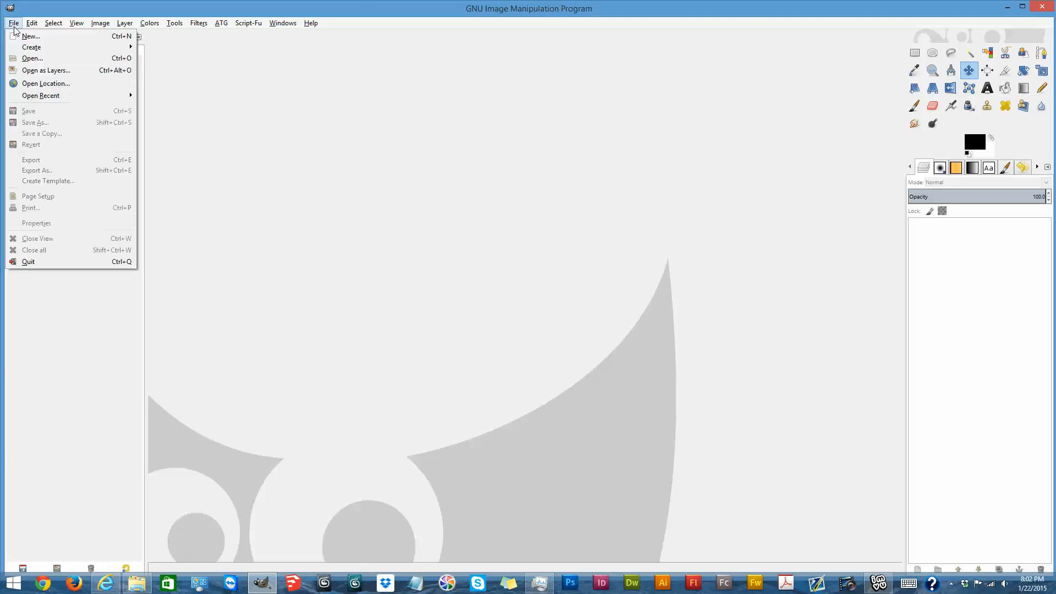
click(65, 262)
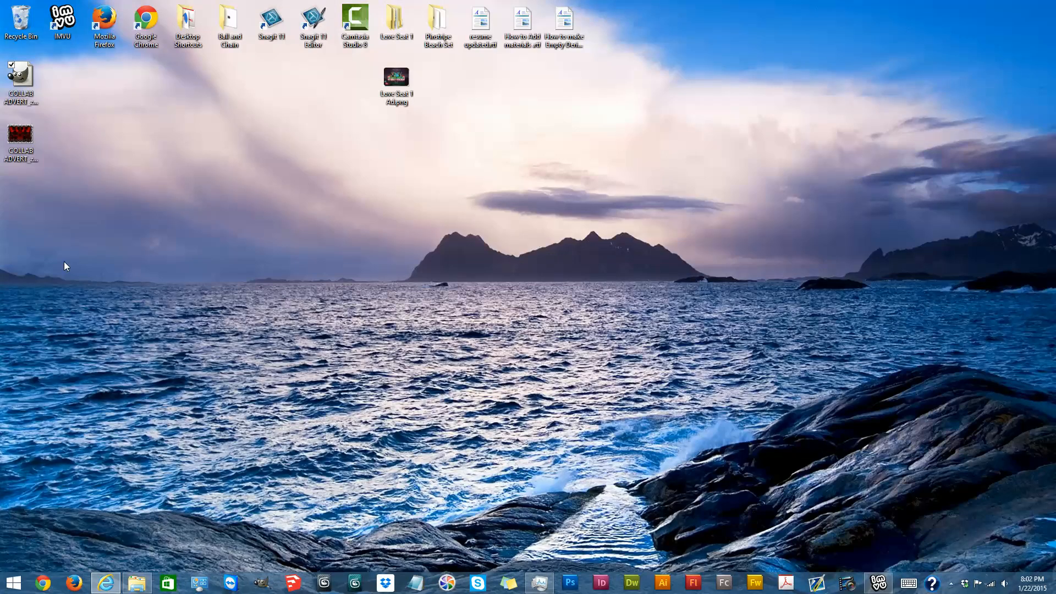